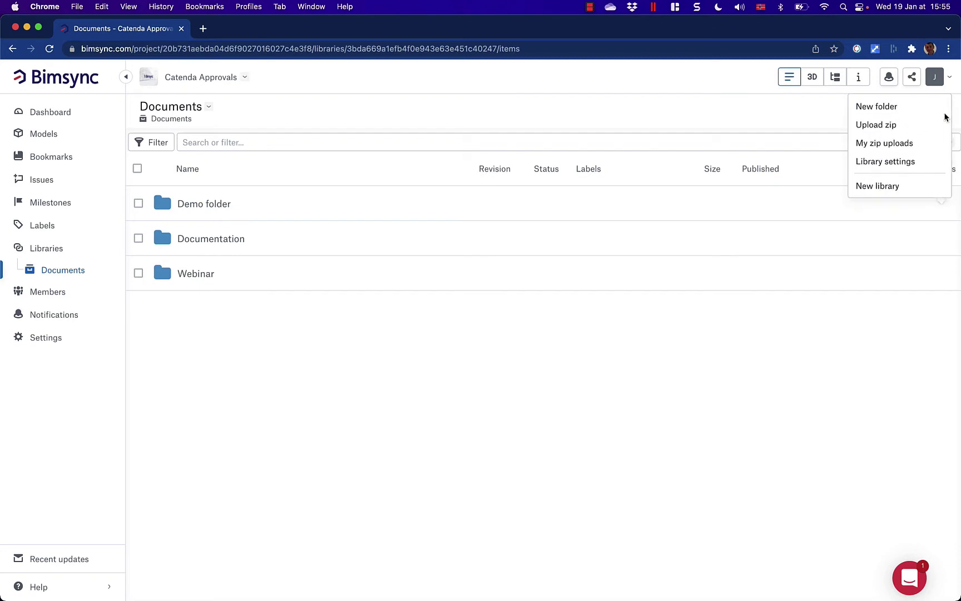
- Open the settings of the Documents library and expand its status workflow
click(914, 162)
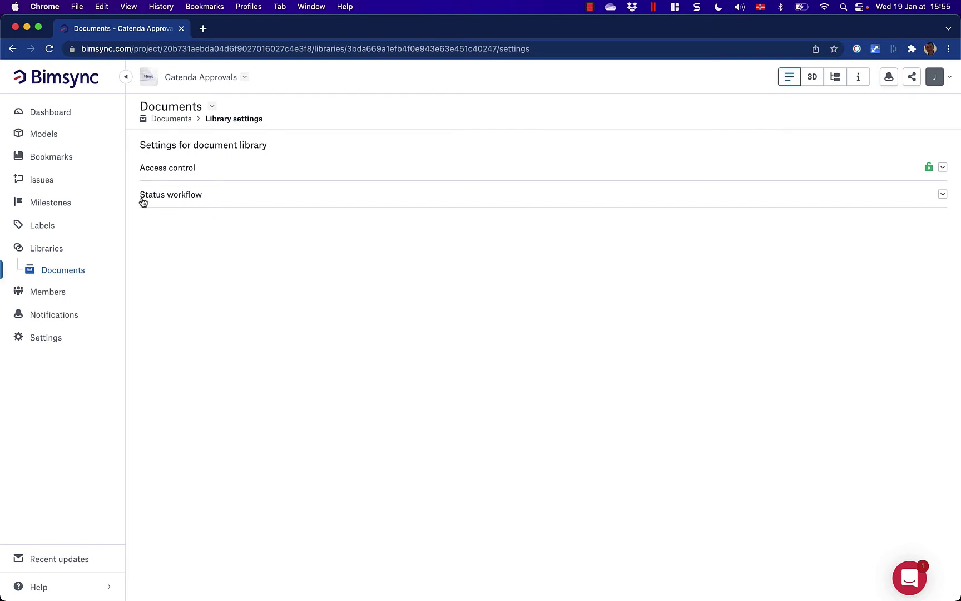
click(186, 199)
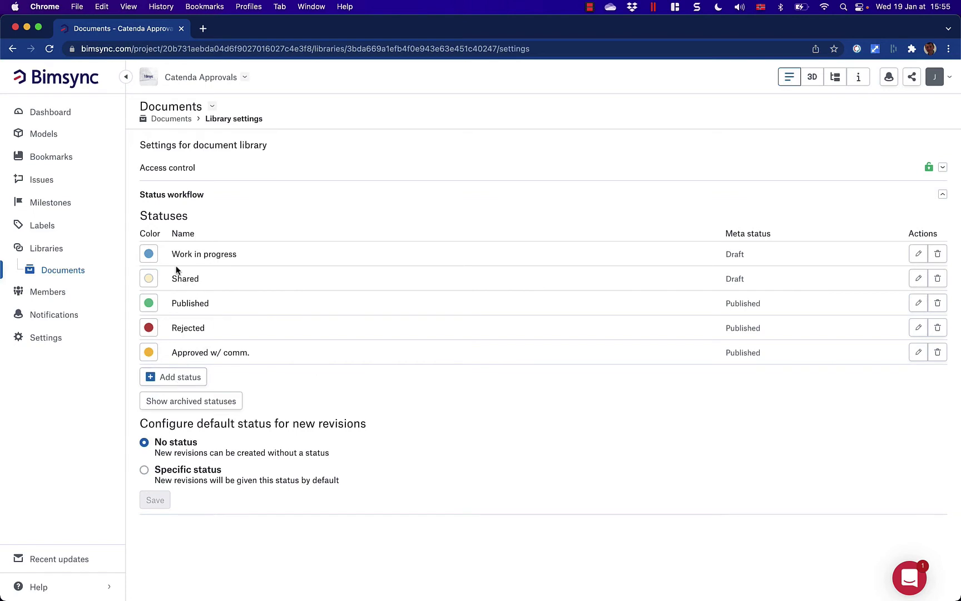
- Filter the Demo folder by the Approved w/ comm. status and view Clinic_053_First Floor Plan Block 1A.pdf
click(57, 271)
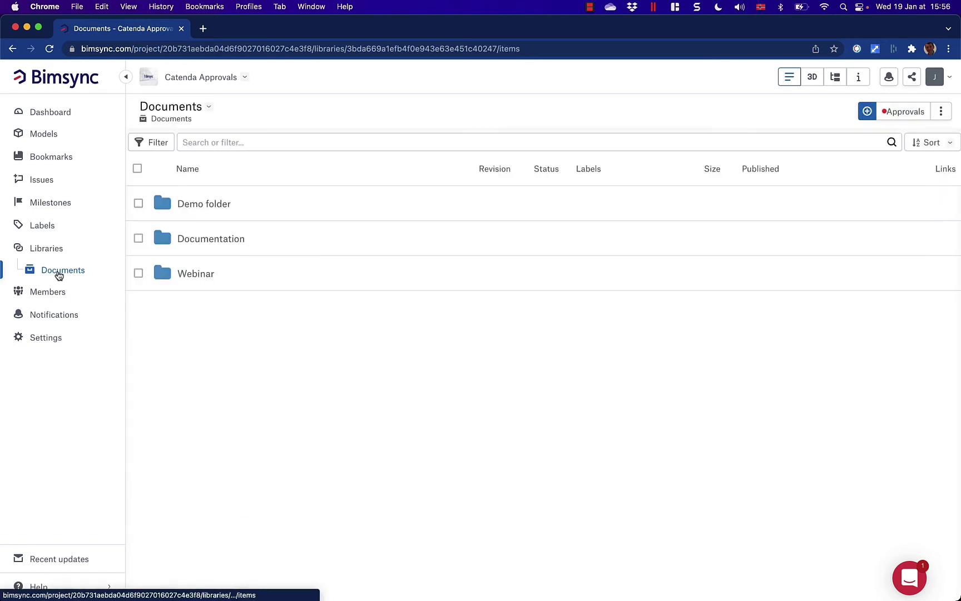
click(212, 204)
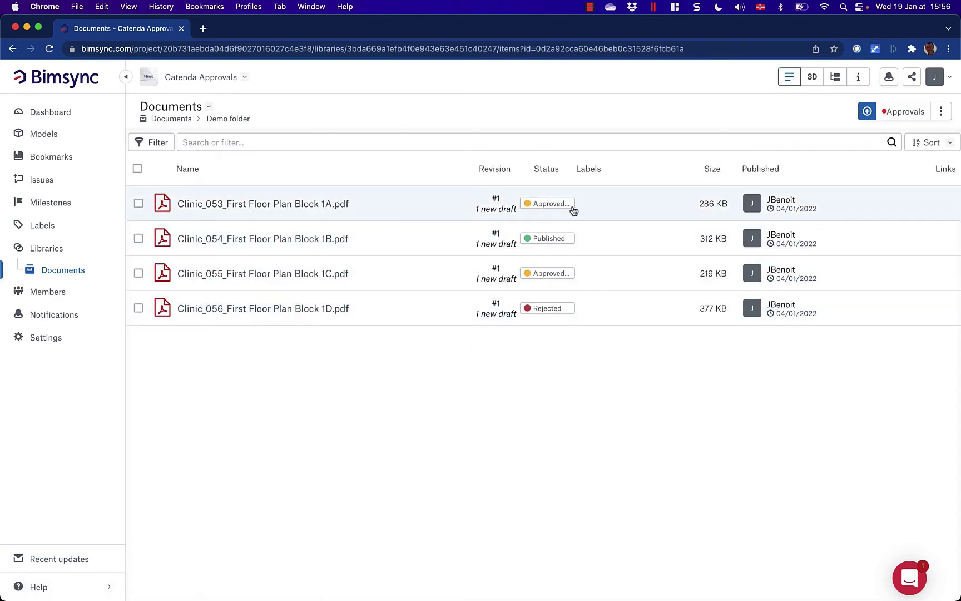
click(159, 142)
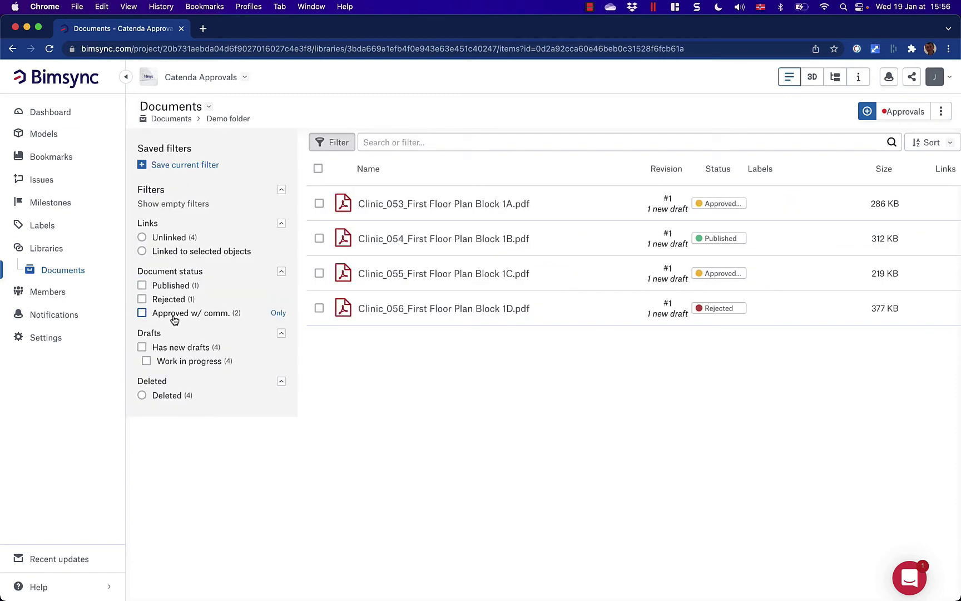
click(143, 314)
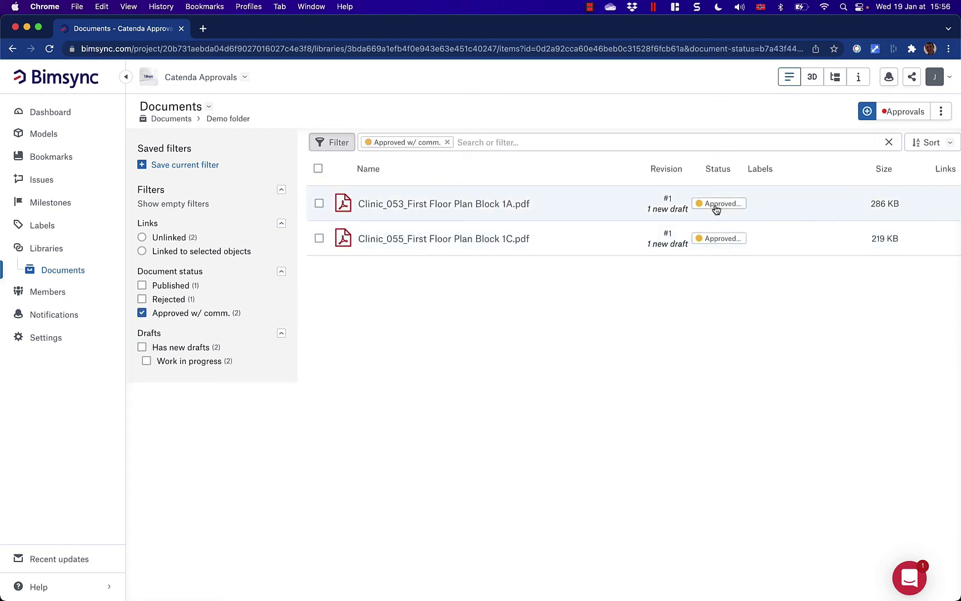
click(504, 213)
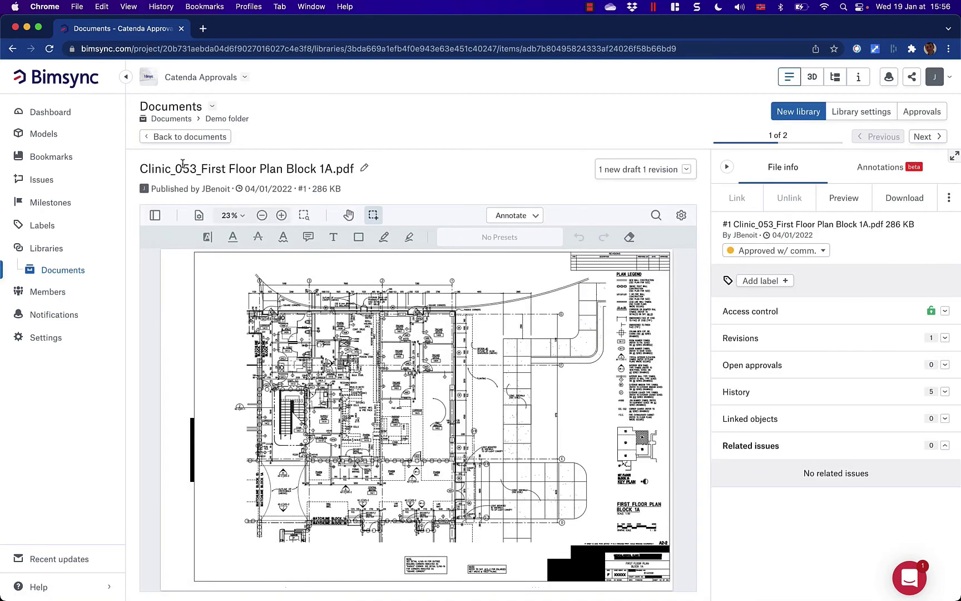
click(184, 139)
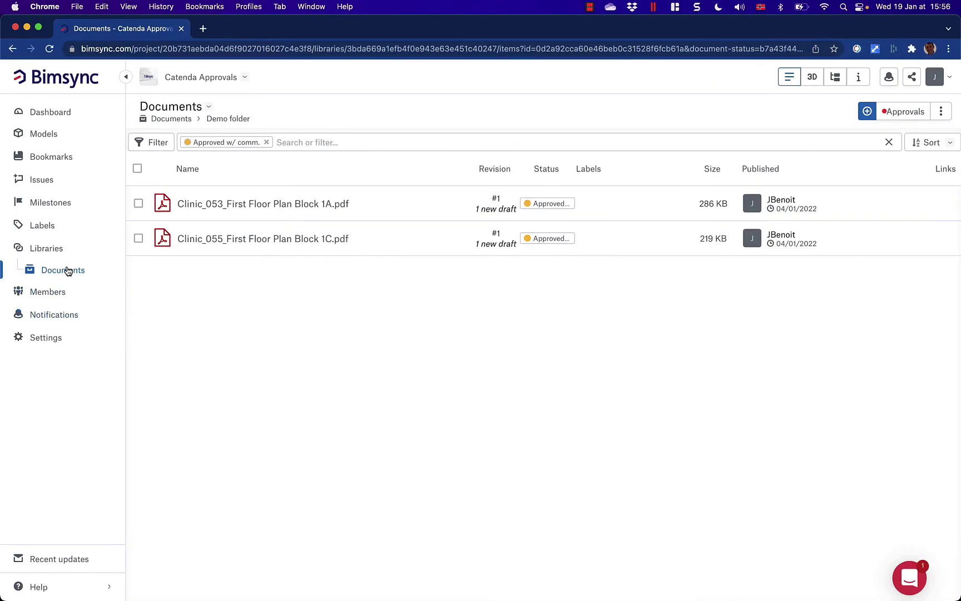
- Select the four PDFs Clinic_060 to Clinic_063, Second Floor Plan Blocks 2A to 2D, for upload into the Webinar folder
click(66, 271)
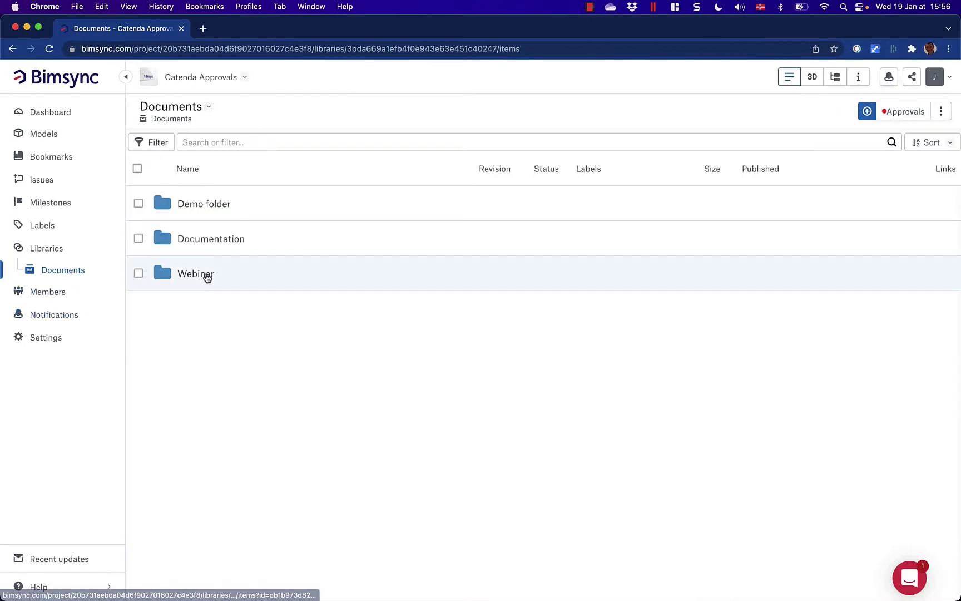
click(205, 274)
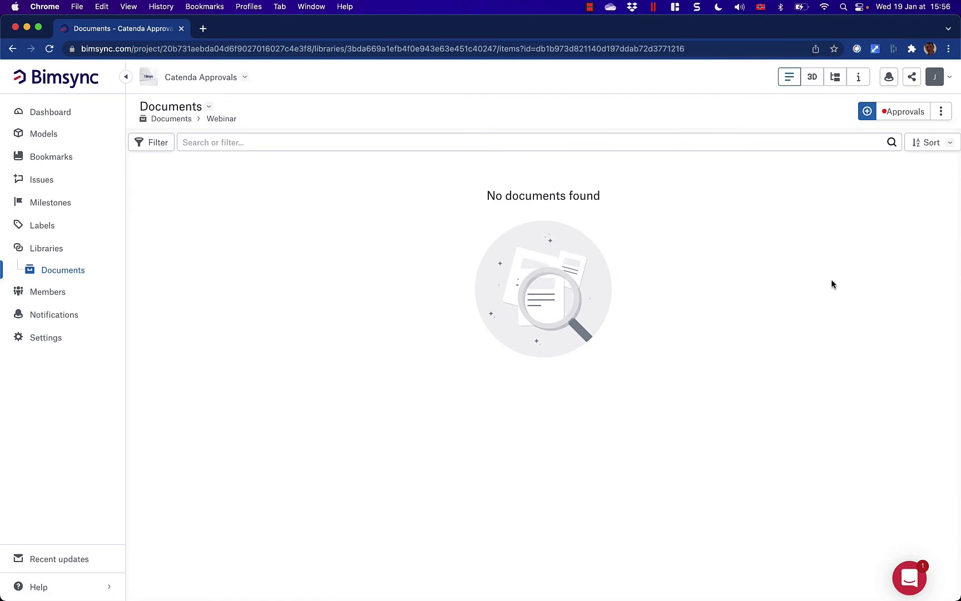
click(867, 112)
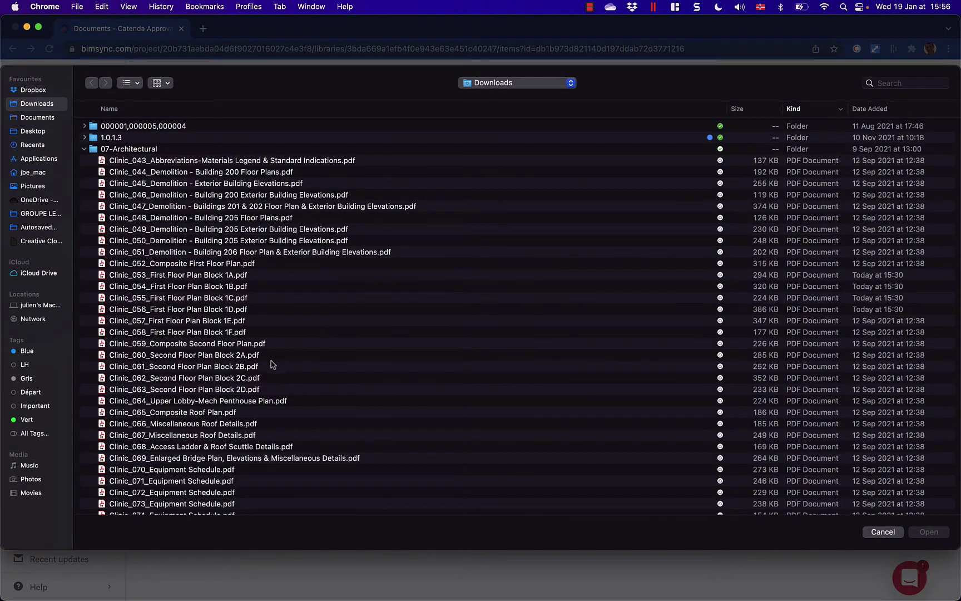
click(232, 358)
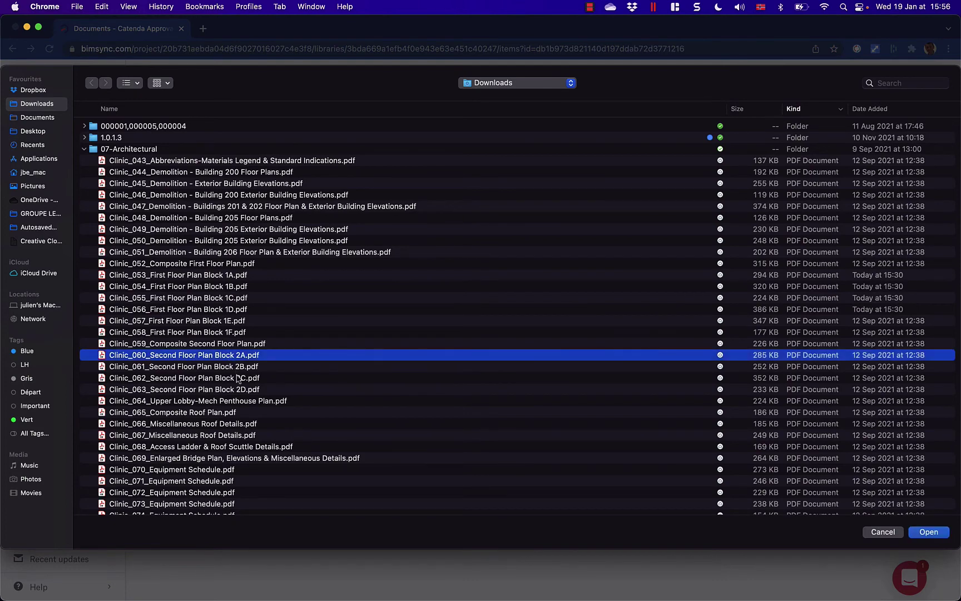
shift+click(245, 391)
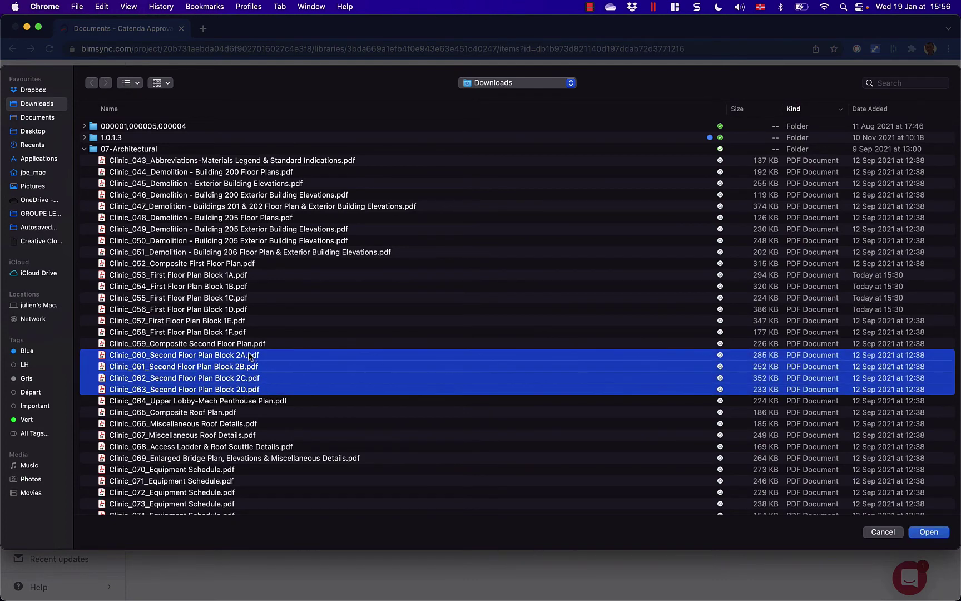
click(931, 535)
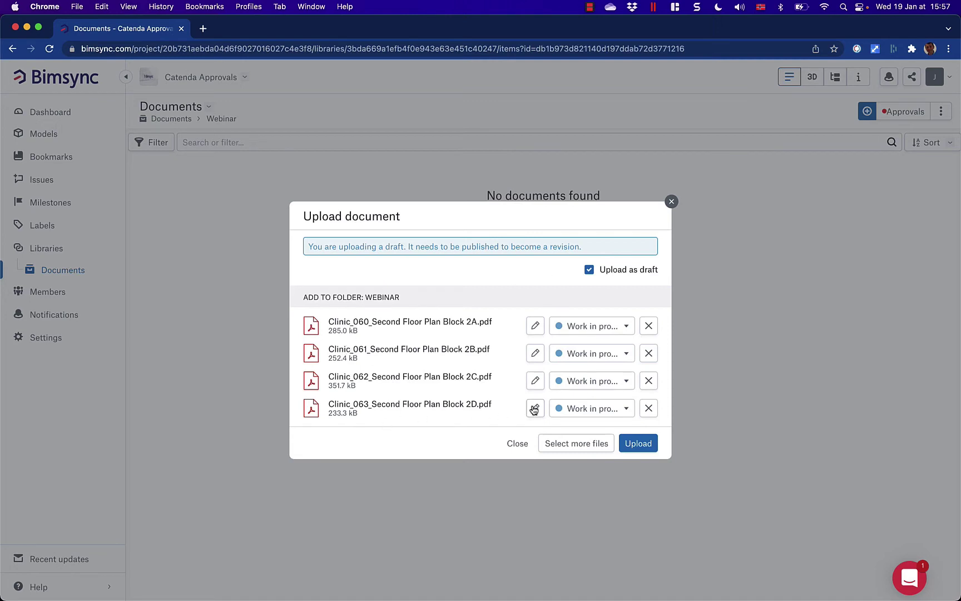
- Check the status options for the Block 2A file, keep Work in progress, and upload the four files as drafts
click(622, 332)
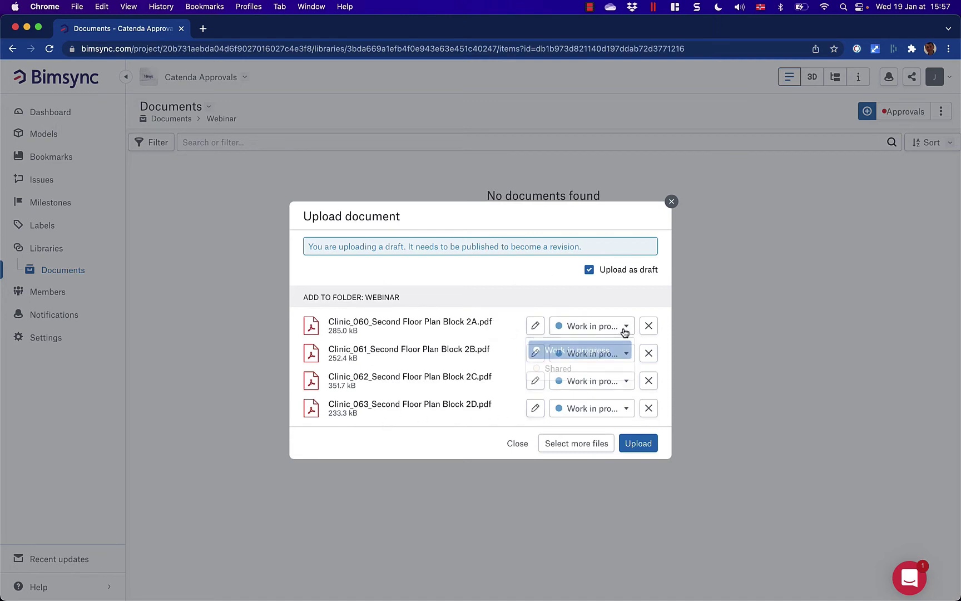
click(612, 327)
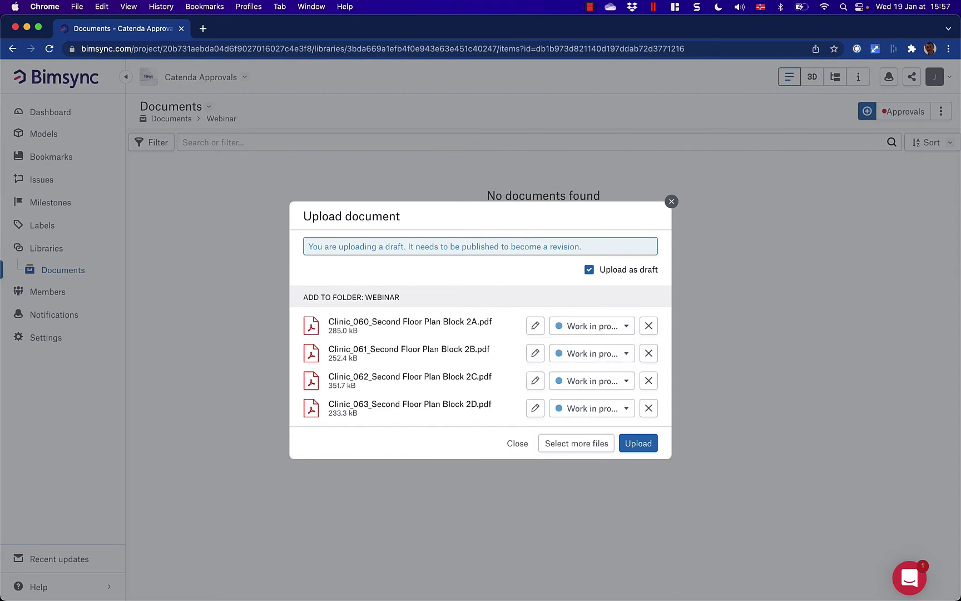
click(643, 443)
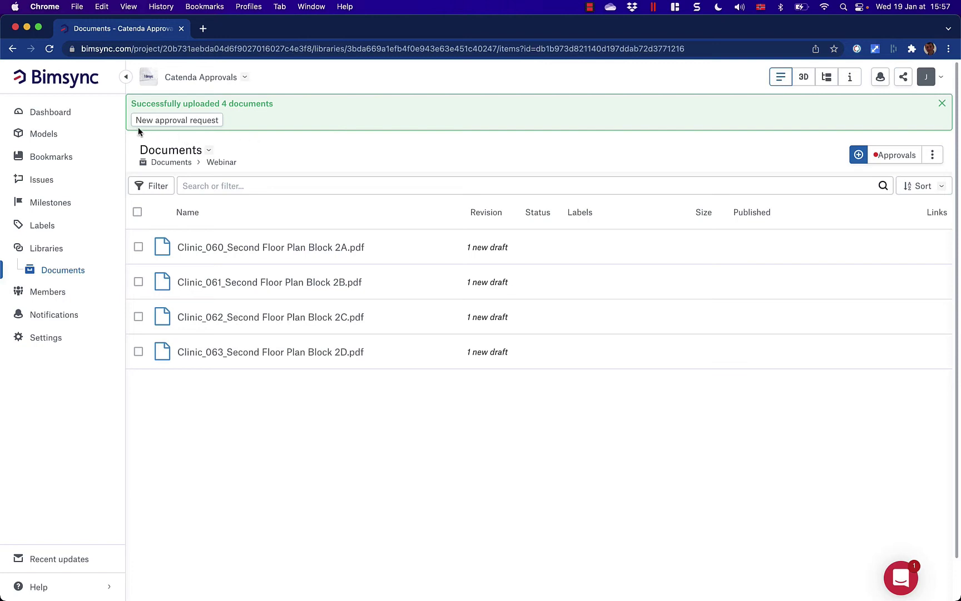
- Start a new approval request for the uploaded drafts and title it "Demo for webinar"
click(177, 120)
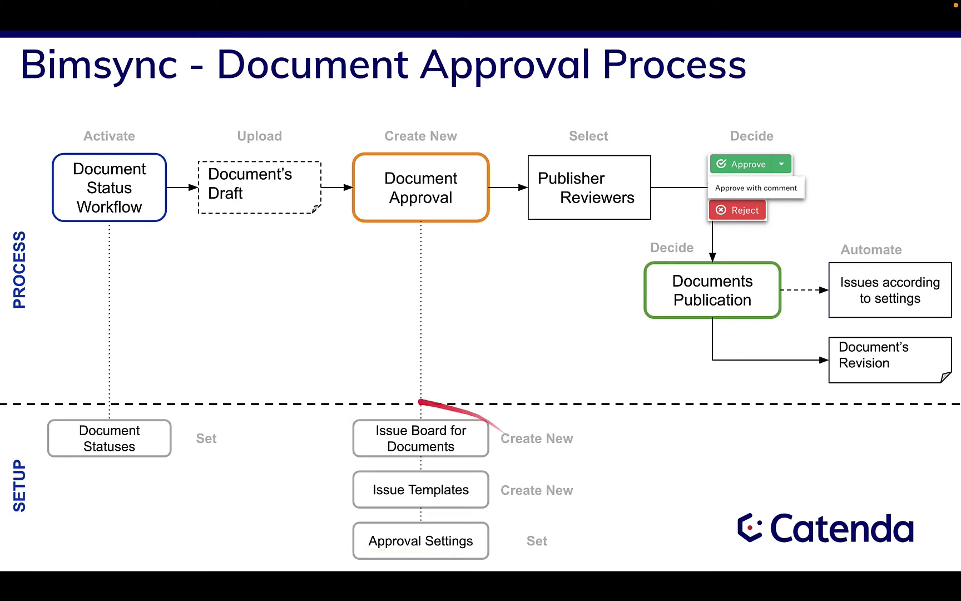
key(super+Tab)
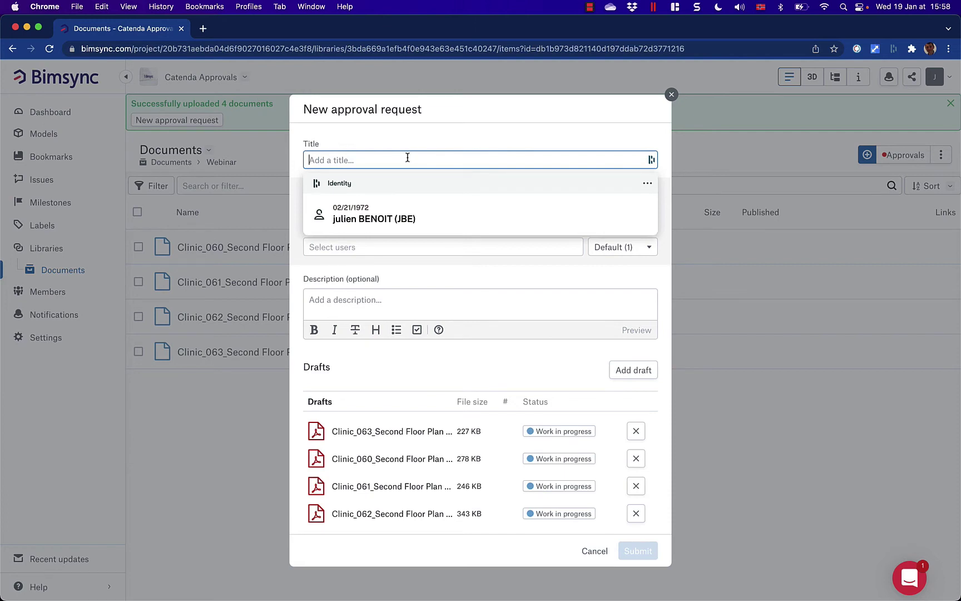
text(Demo)
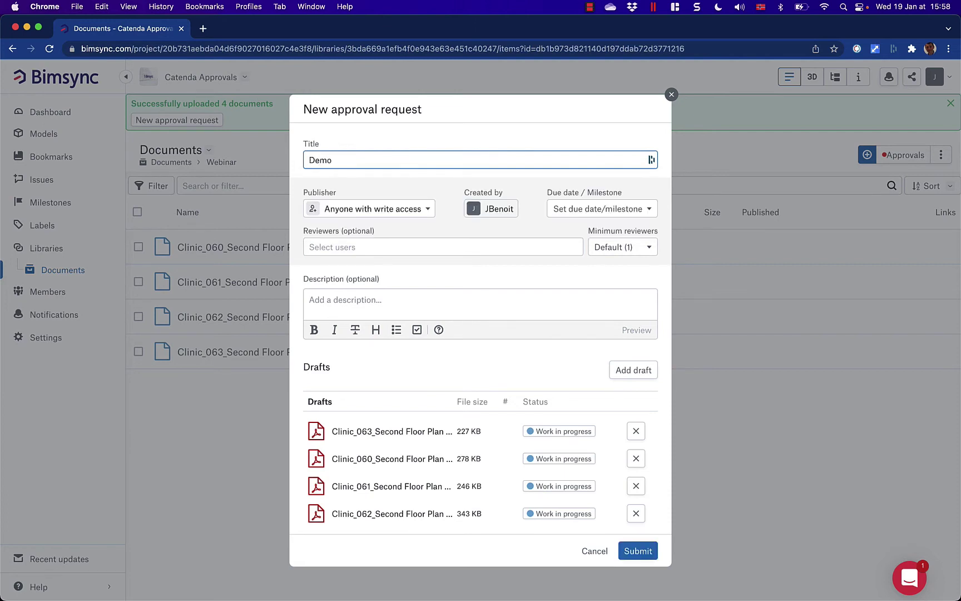
text( for webinar)
- Assign yourself as the publisher of the approval request
click(440, 232)
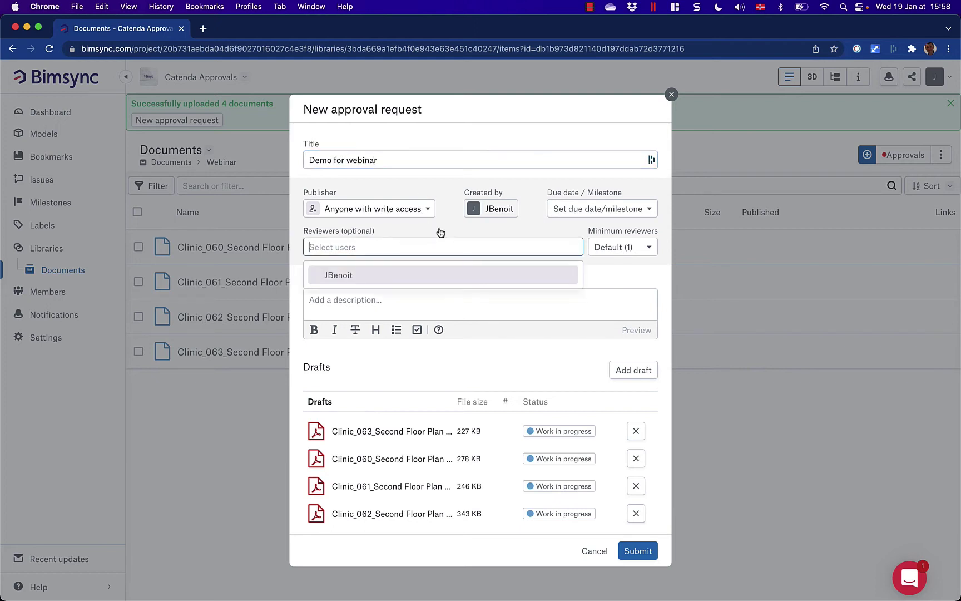
click(441, 213)
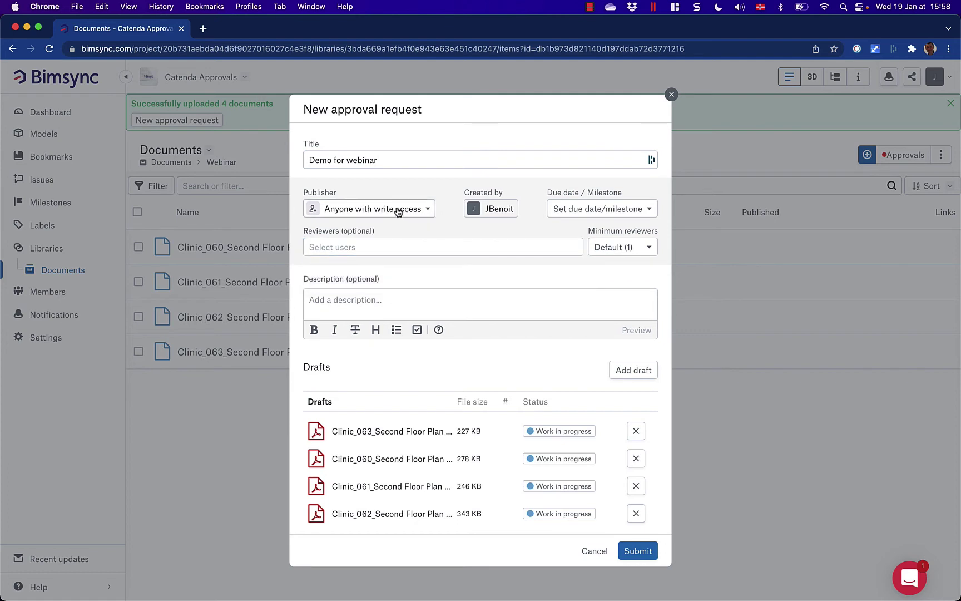
click(381, 209)
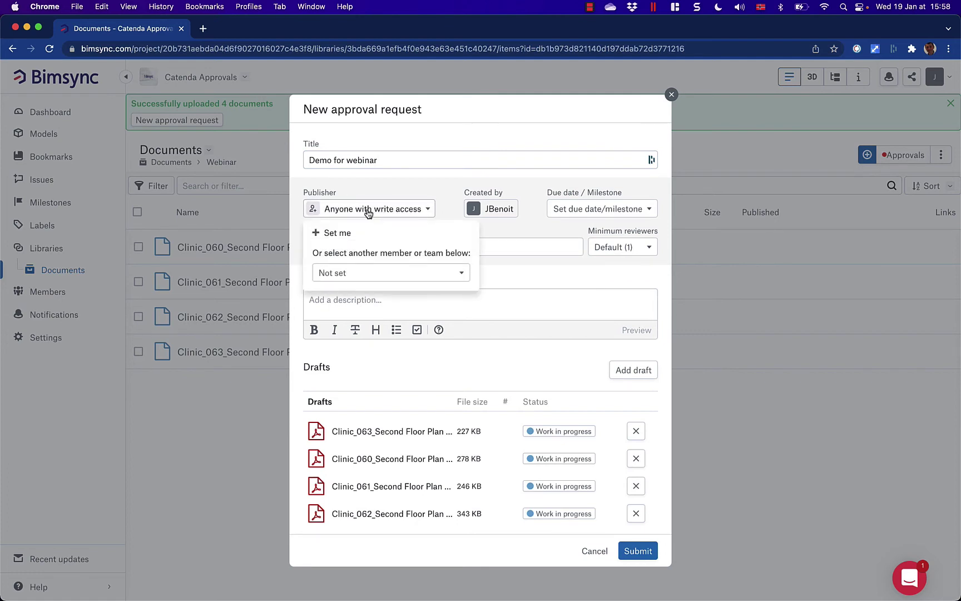
click(338, 234)
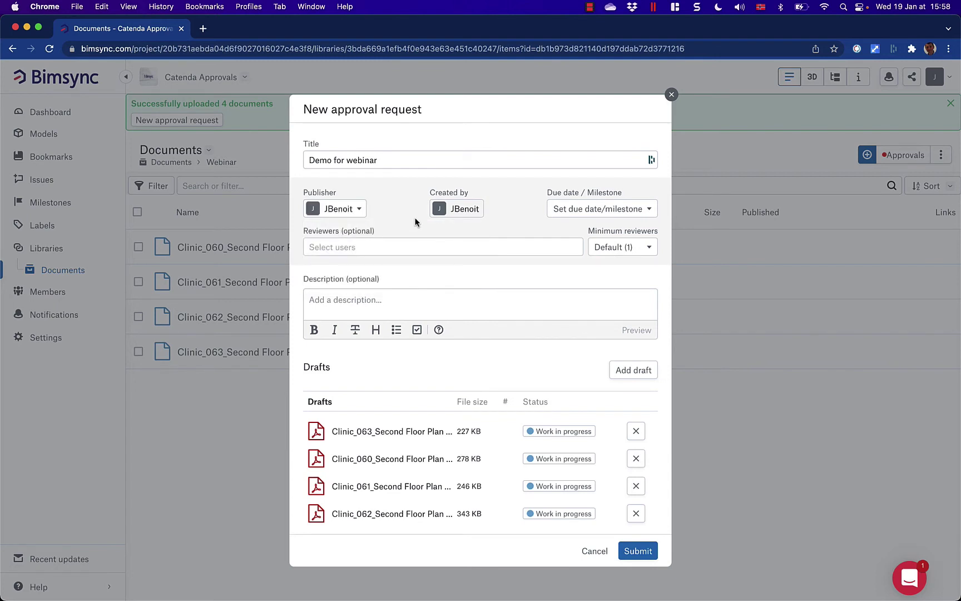
- Set the approval request's due date to 27 January 2022 and save it
click(622, 212)
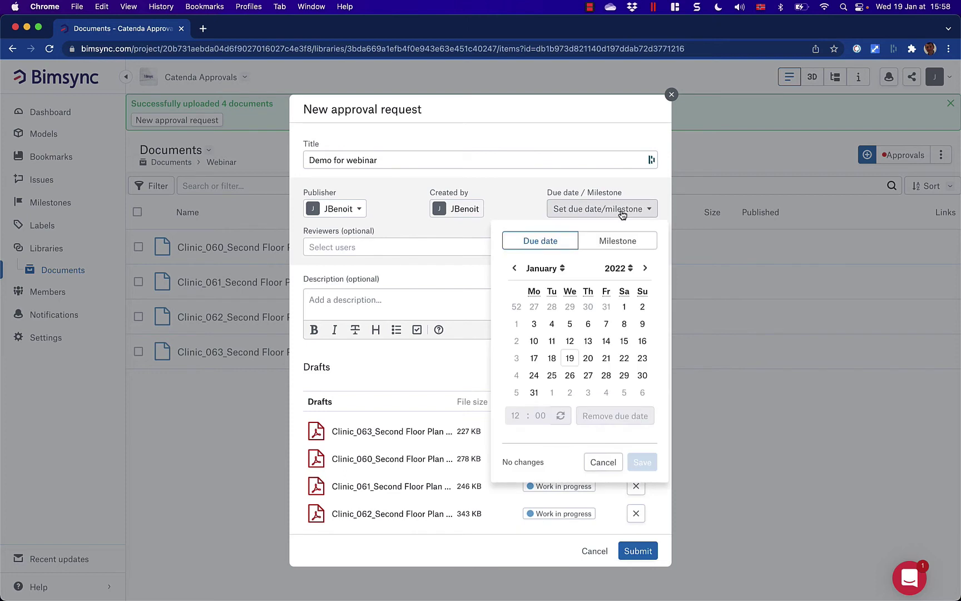
click(588, 375)
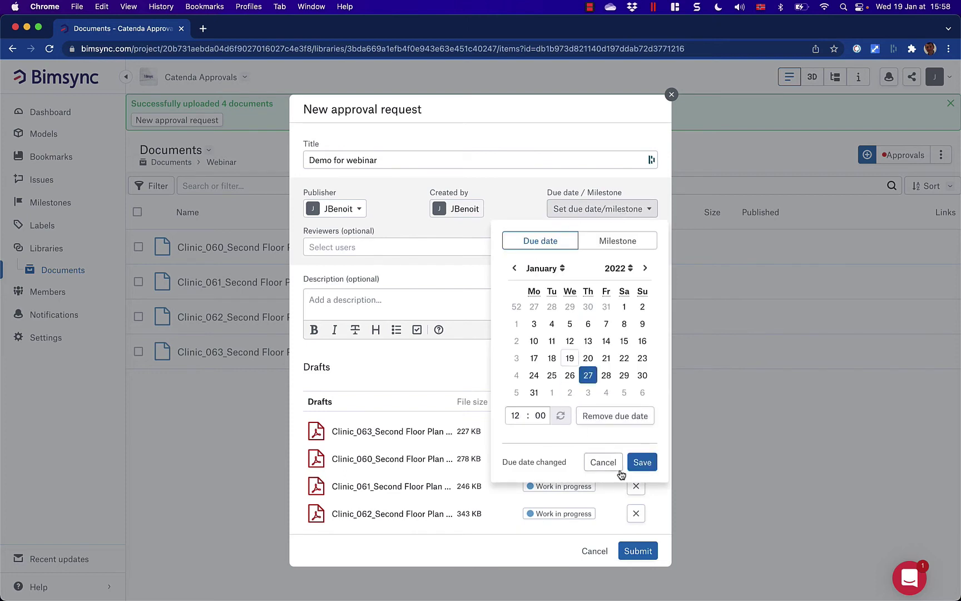
click(642, 463)
- Add the listed project member as a reviewer of the approval request
click(386, 247)
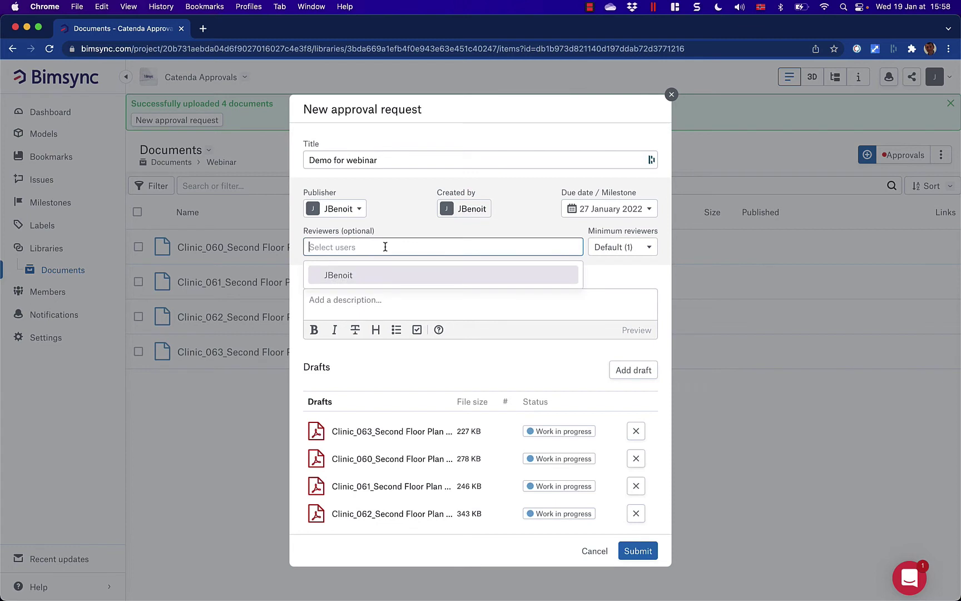
click(342, 278)
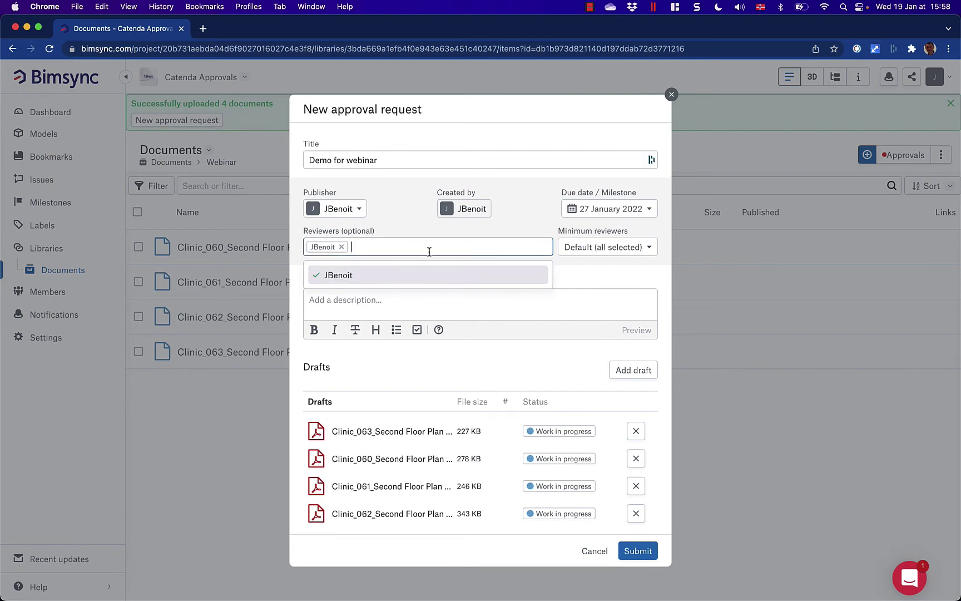
click(421, 227)
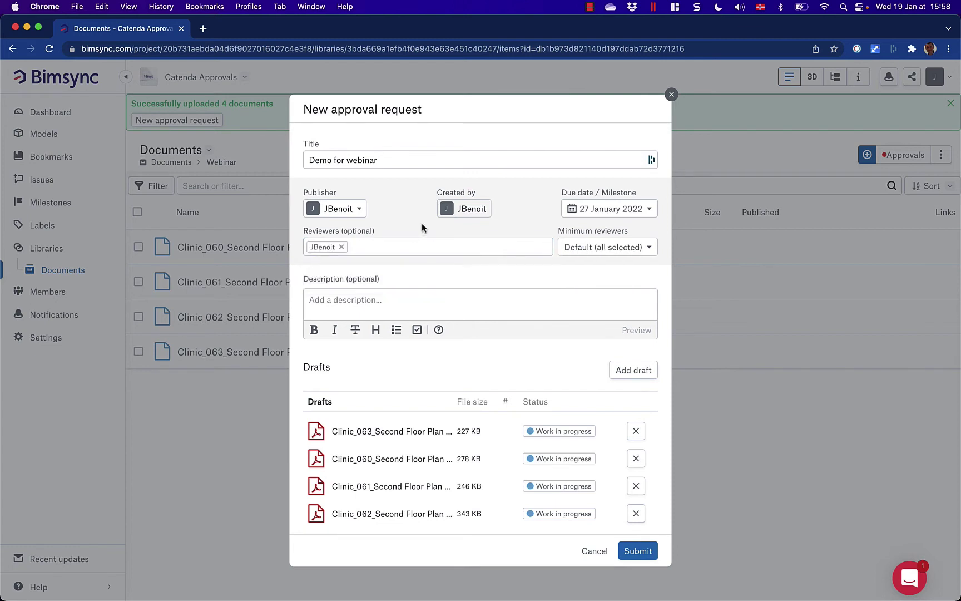
- Keep the minimum reviewers at Default (all selected), leave the description empty, and submit the approval request
click(614, 254)
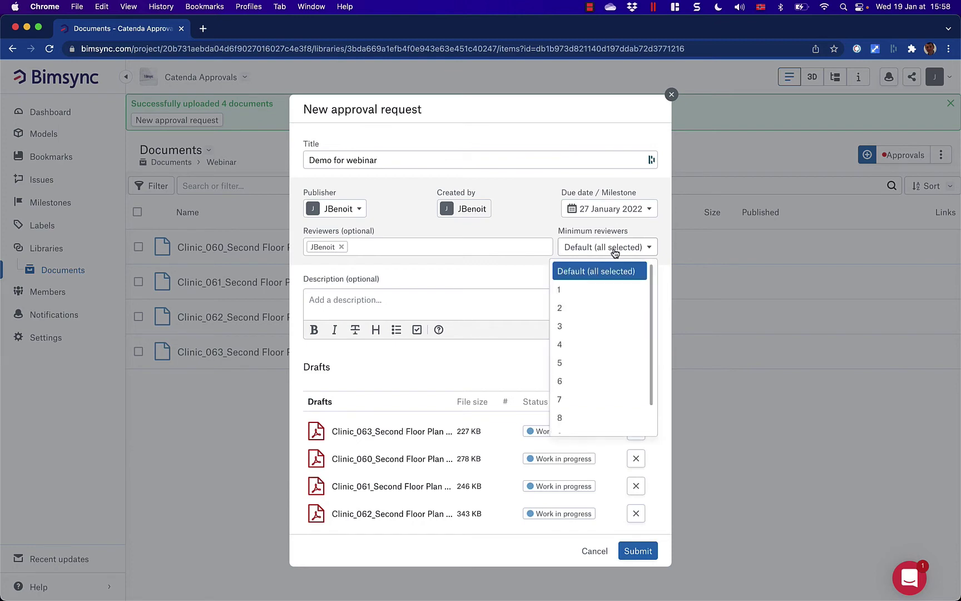
click(615, 249)
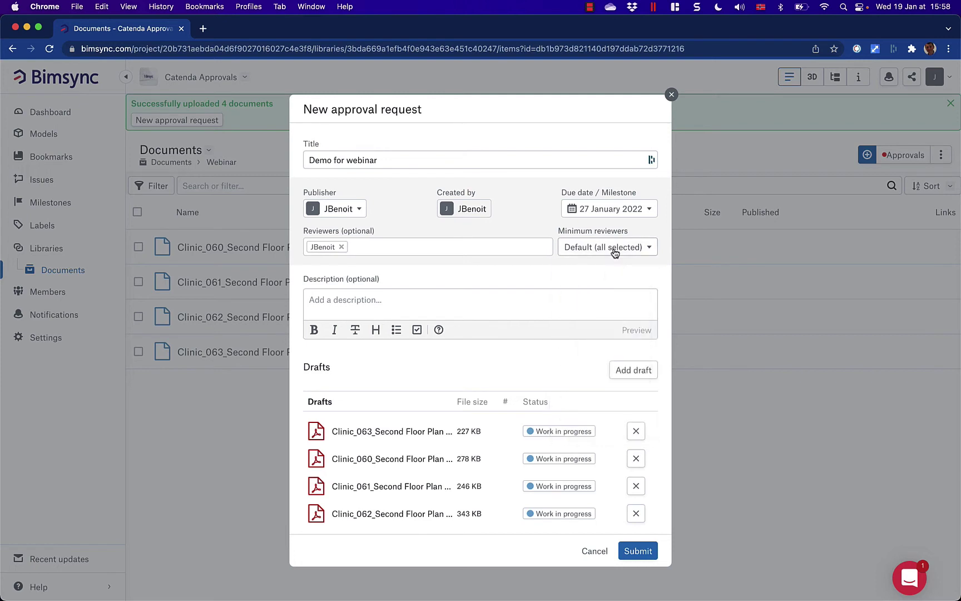
click(445, 301)
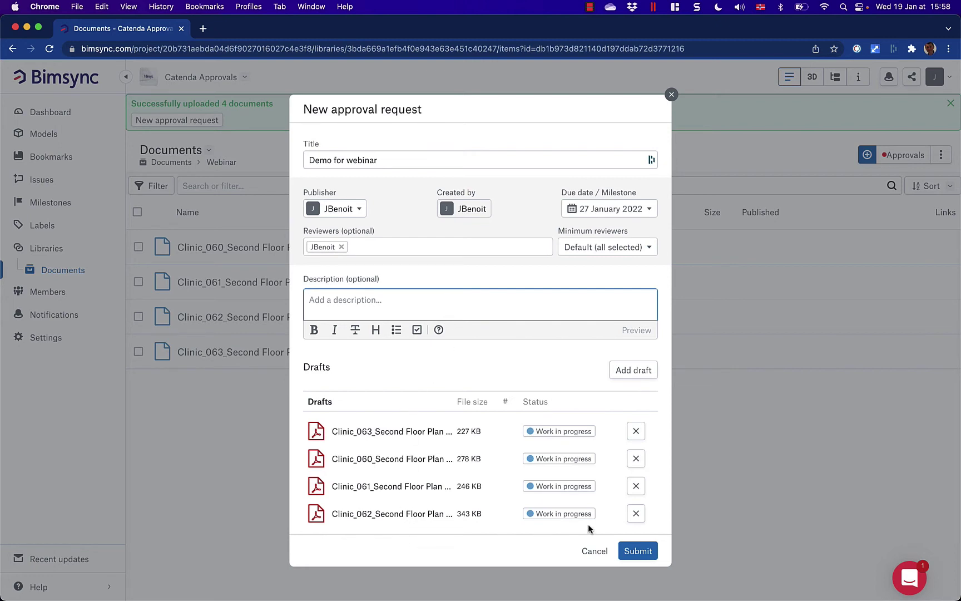
click(643, 550)
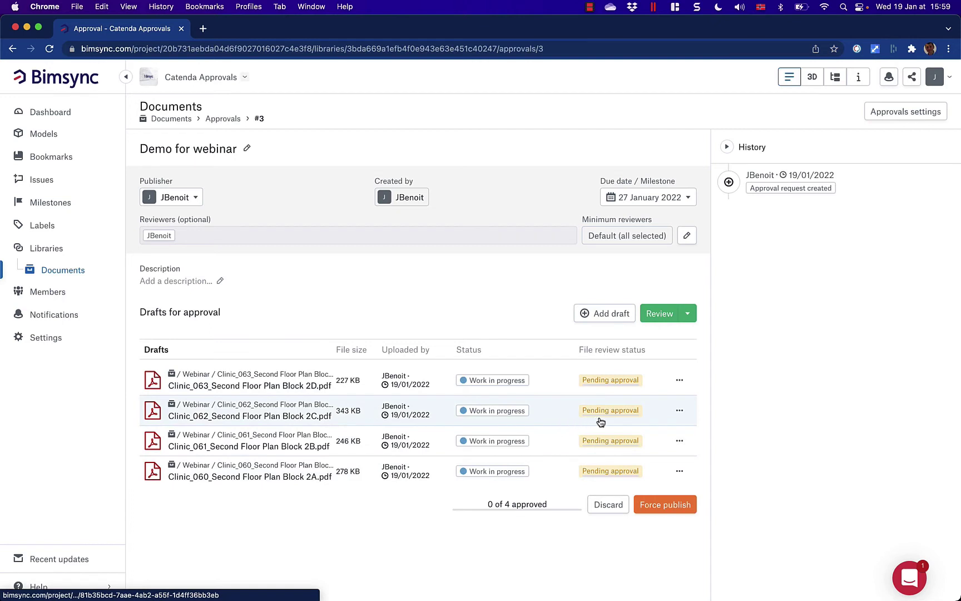
- Switch to the presentation slide showing the Bimsync document approval process
mouse_move(635, 417)
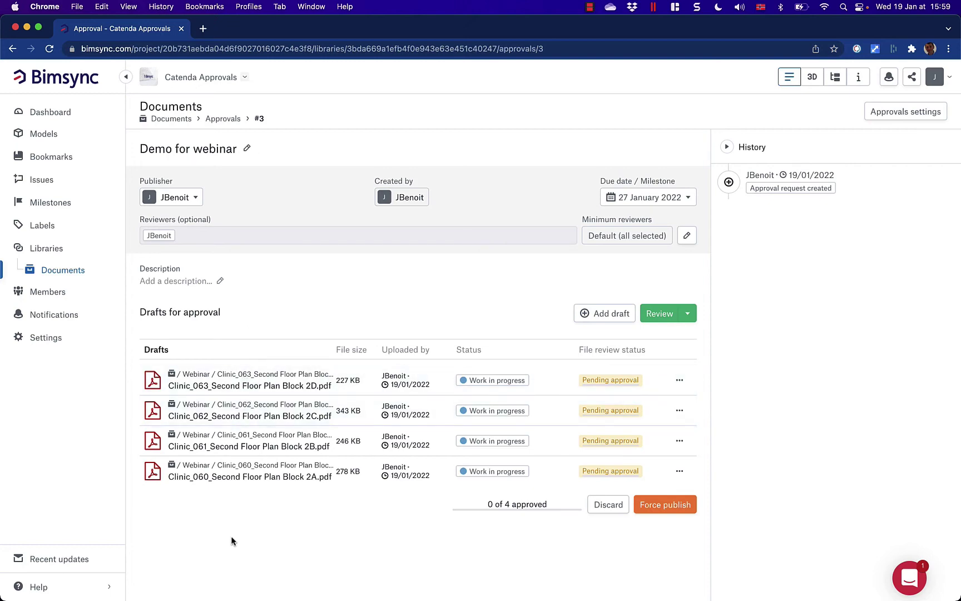
key(ctrl+Right)
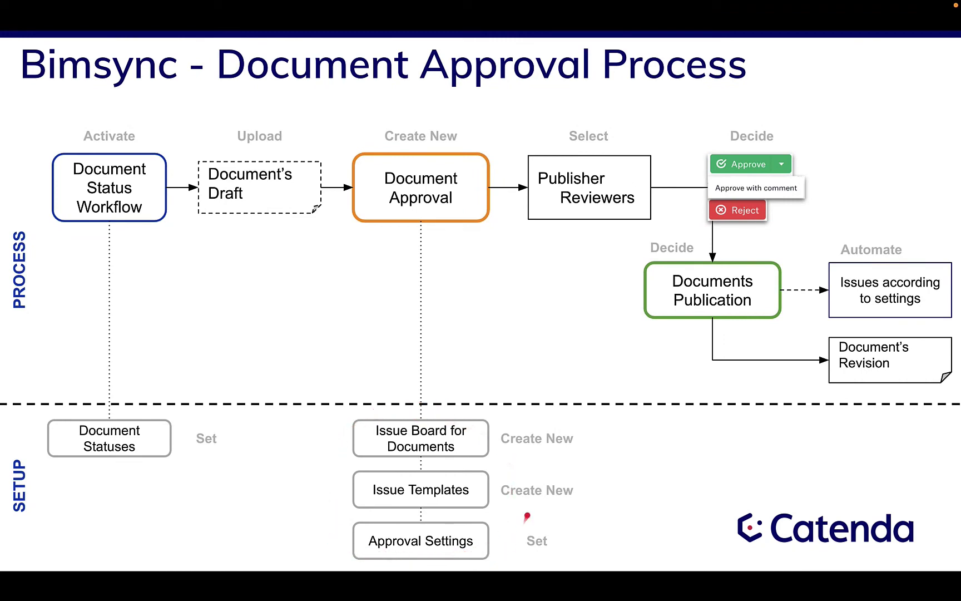
- Switch back to Bimsync's approvals settings and examine the document status options for the Approved and Rejected review statuses
key(ctrl+Left)
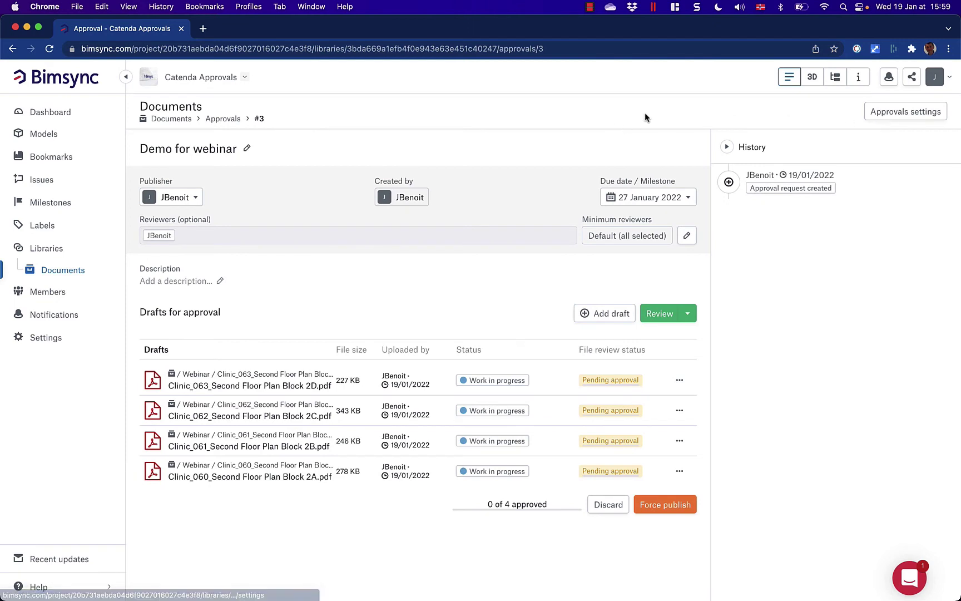
click(912, 117)
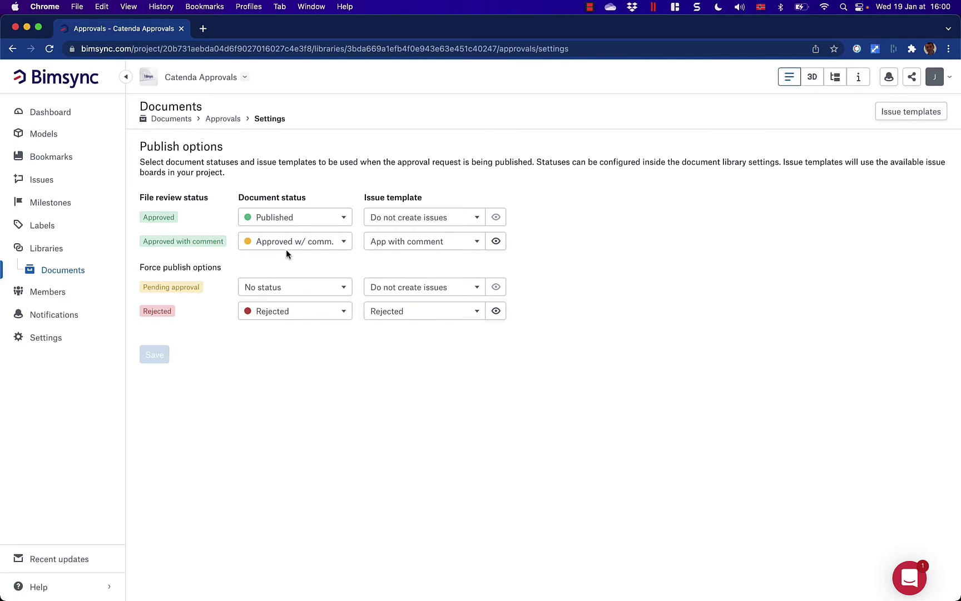
click(323, 220)
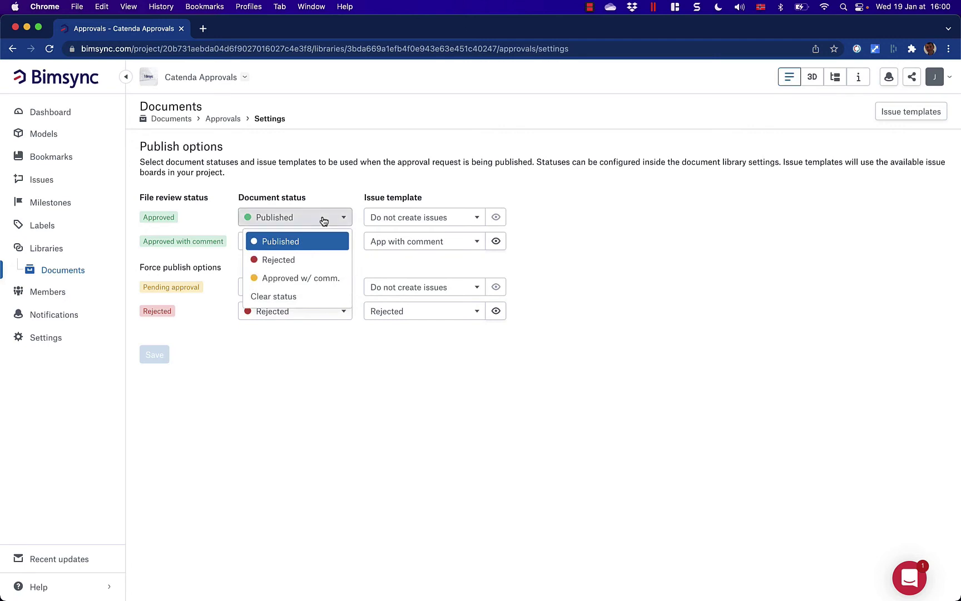
click(323, 221)
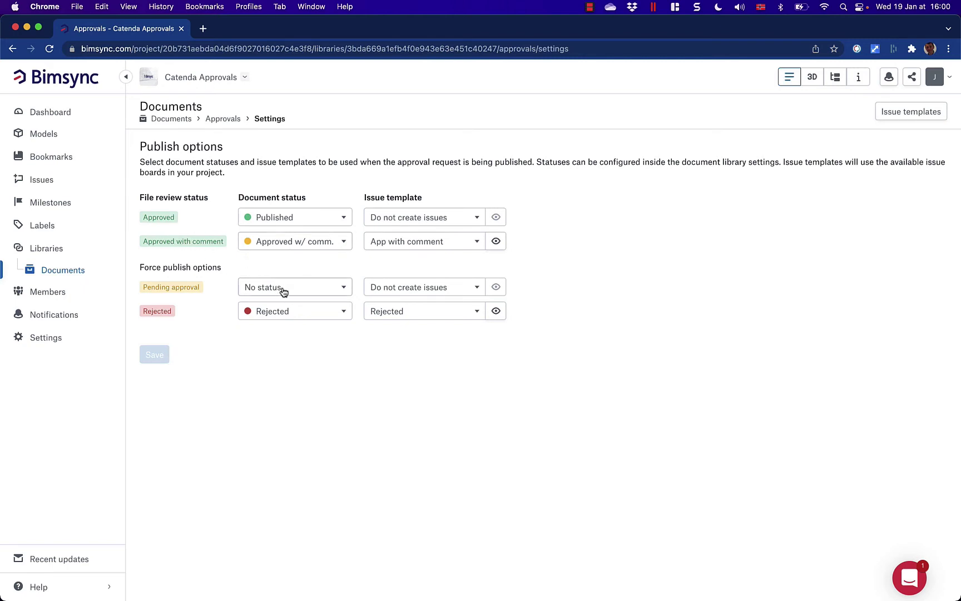
click(289, 318)
click(289, 318)
- Preview the issue templates assigned to the Approved with comment and Rejected review statuses
click(496, 242)
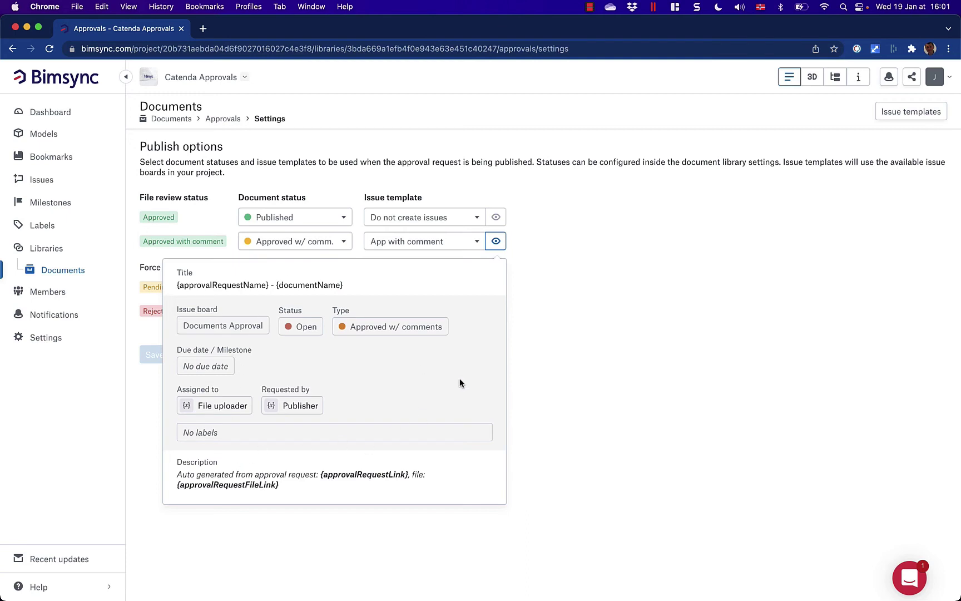
click(534, 272)
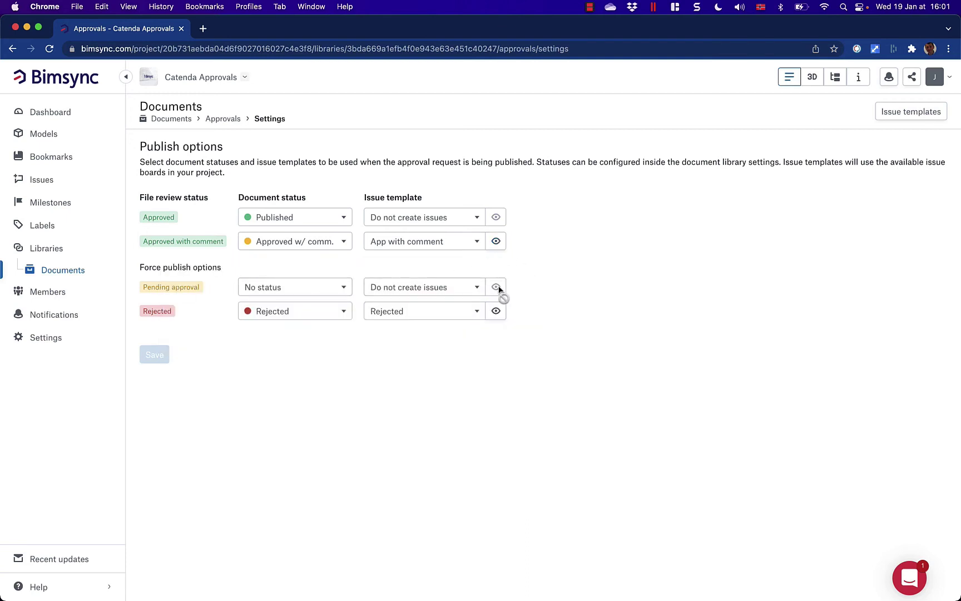
click(496, 311)
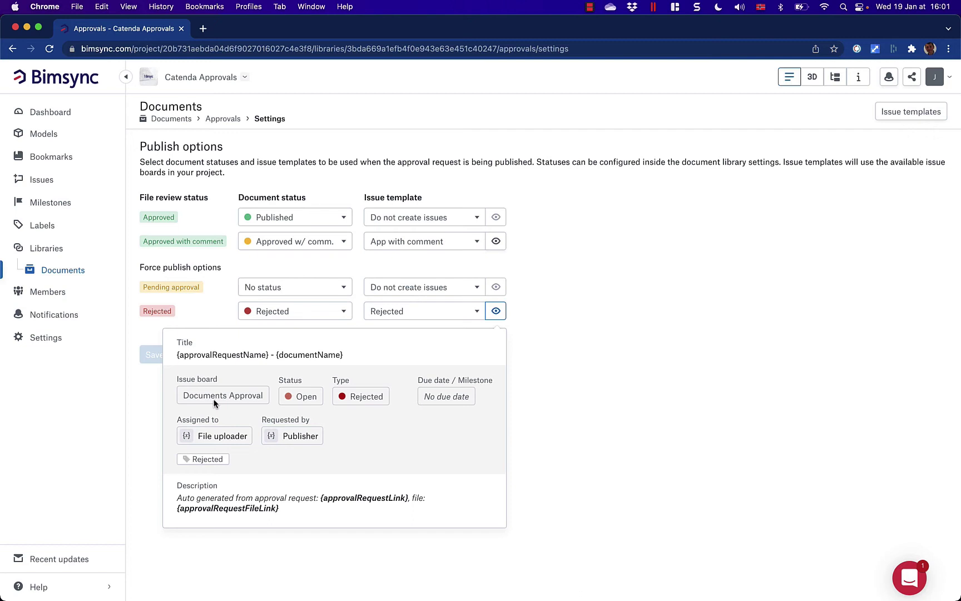
click(579, 350)
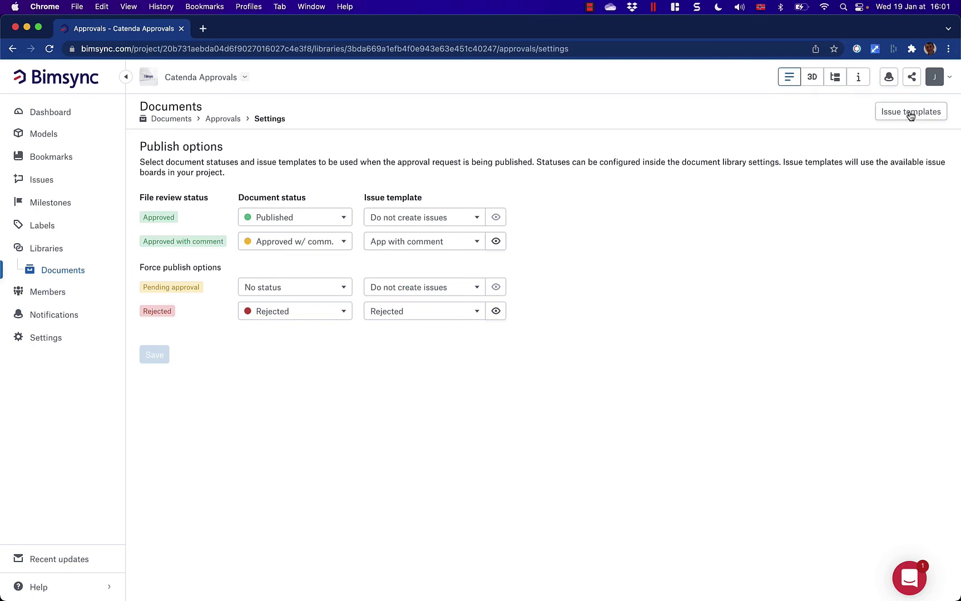
click(476, 243)
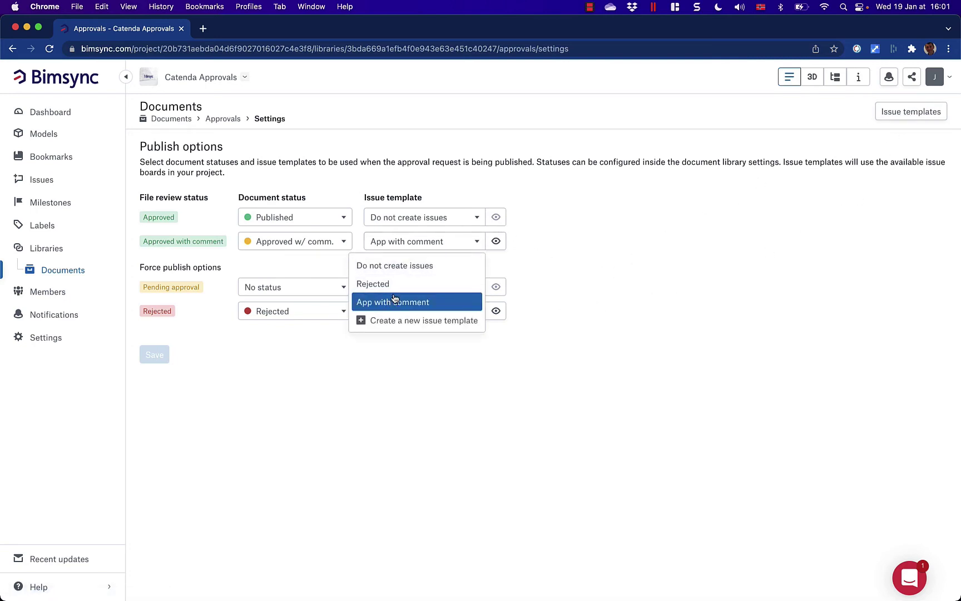
click(415, 321)
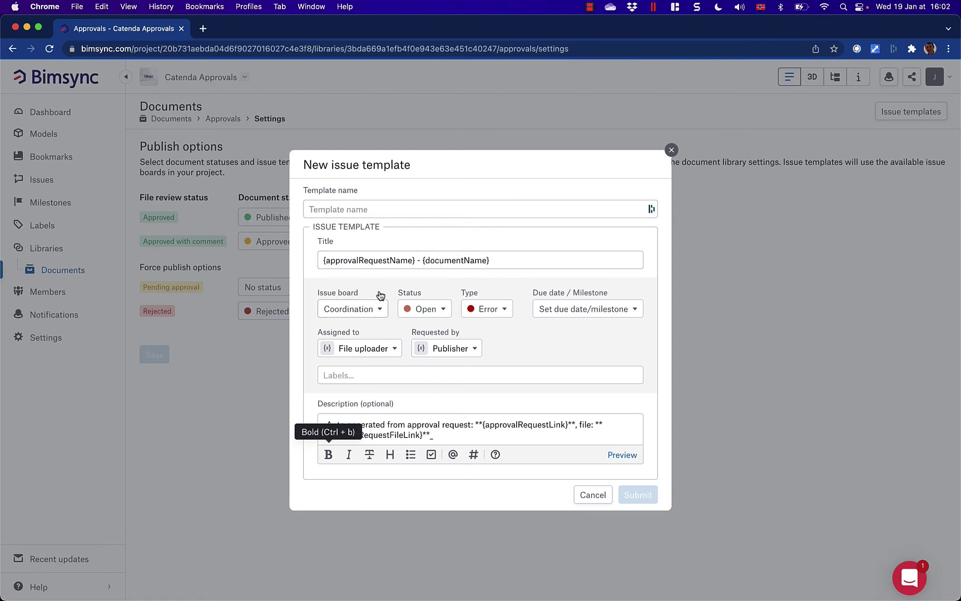
click(378, 310)
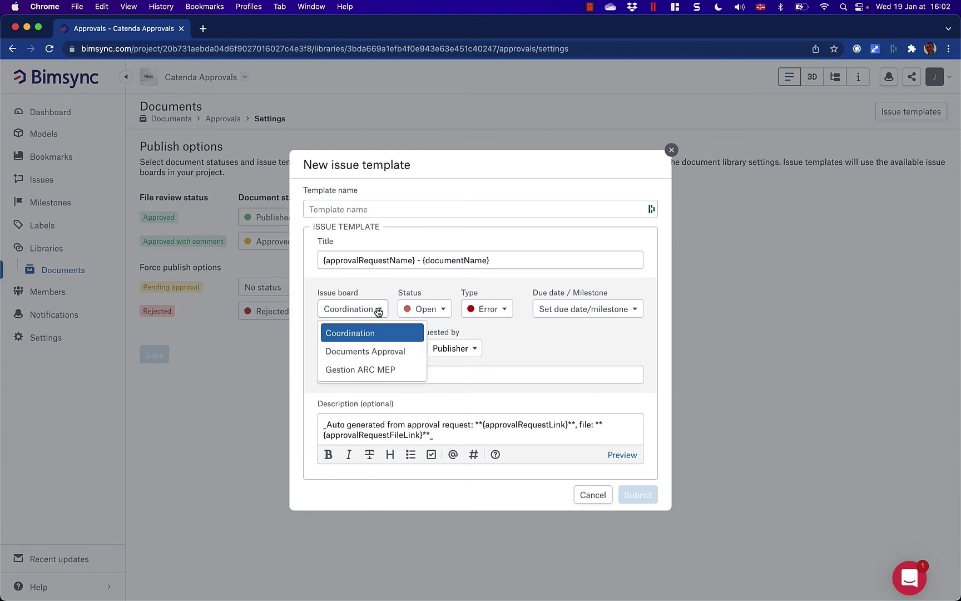
click(381, 360)
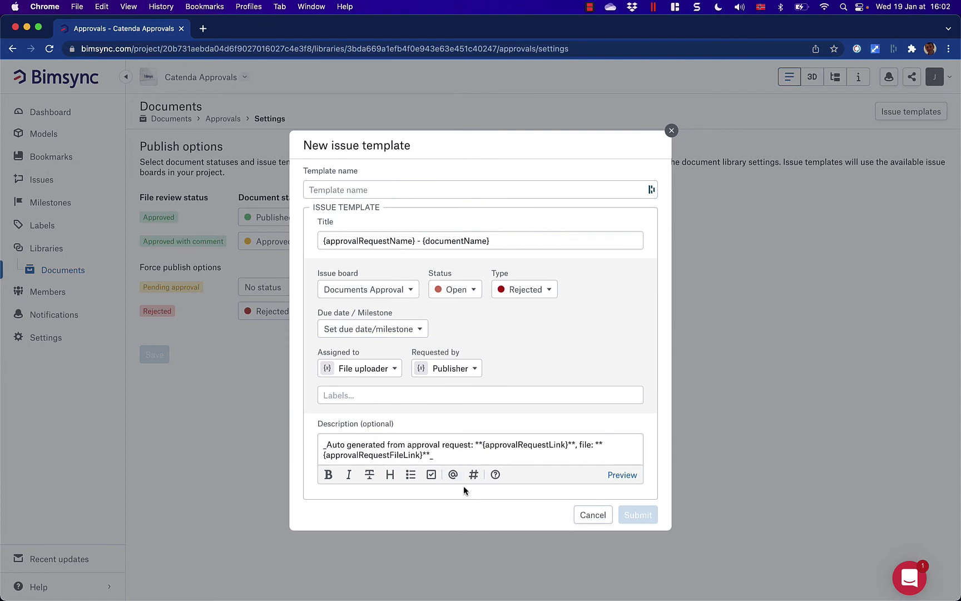
click(590, 516)
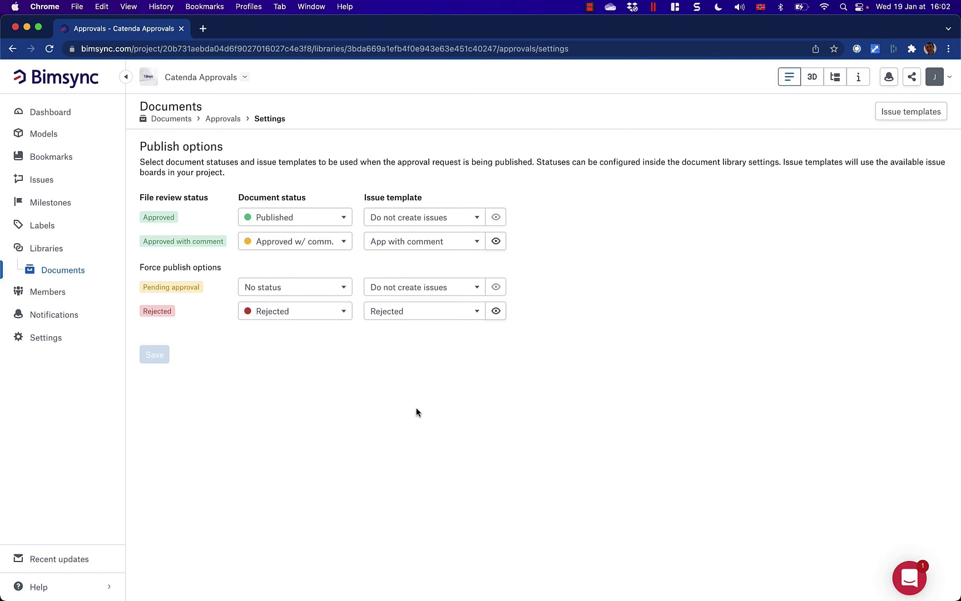
- Open the Video Tutorials playlist from the help resources and close it again
click(109, 586)
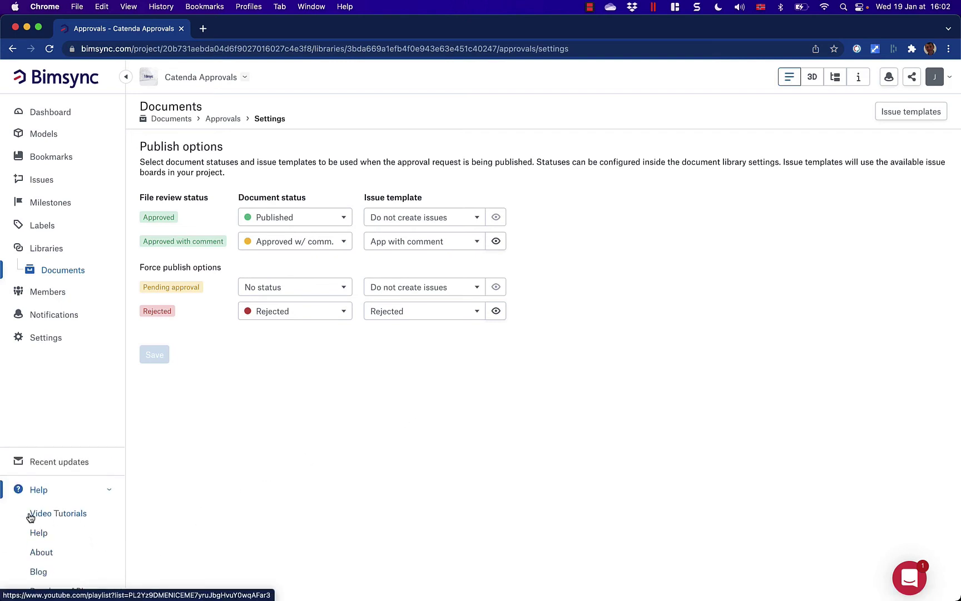
click(82, 518)
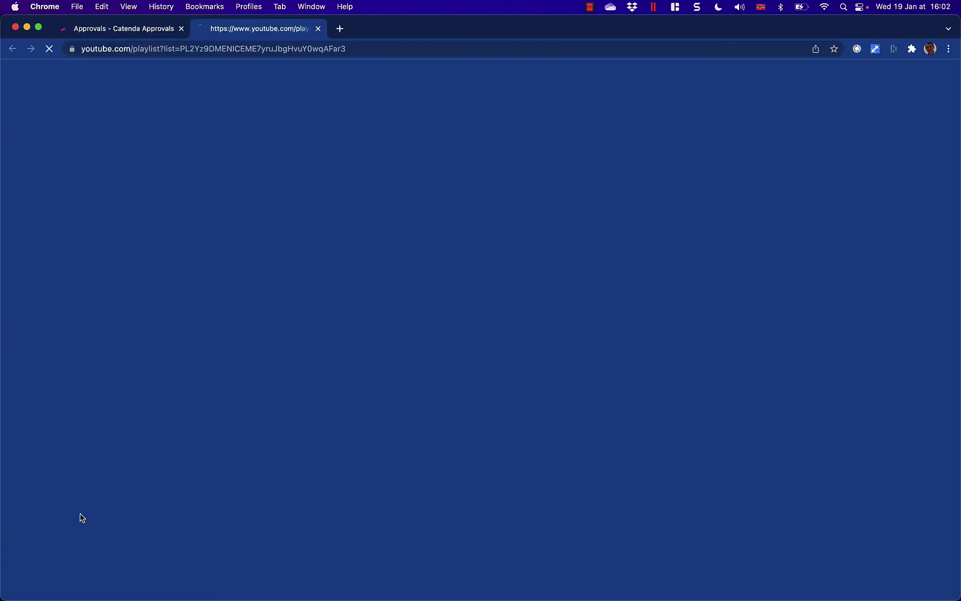
click(317, 29)
click(109, 490)
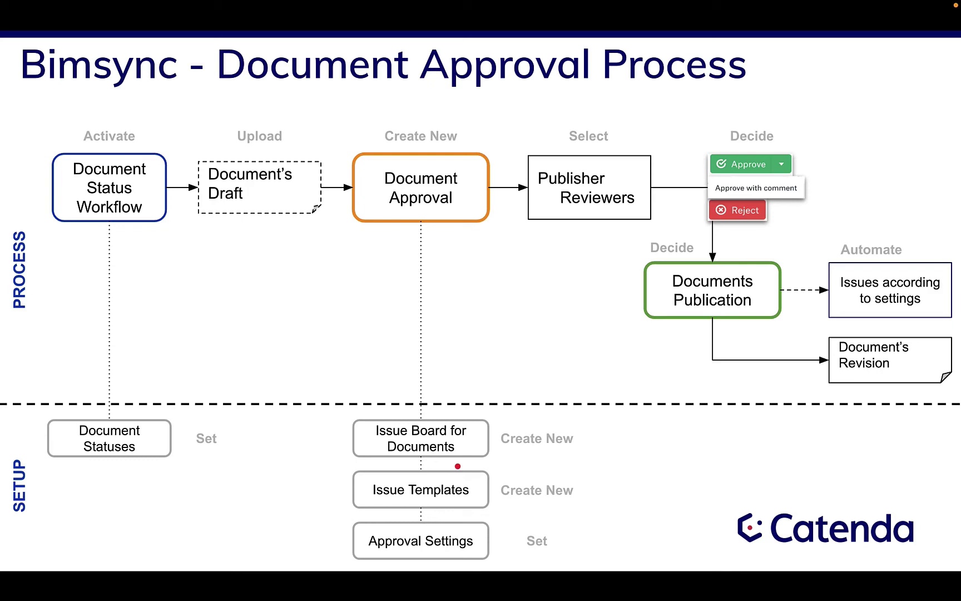
- Return to Bimsync and open the Demo for webinar approval request from the Documents library's approvals
key(super+Tab)
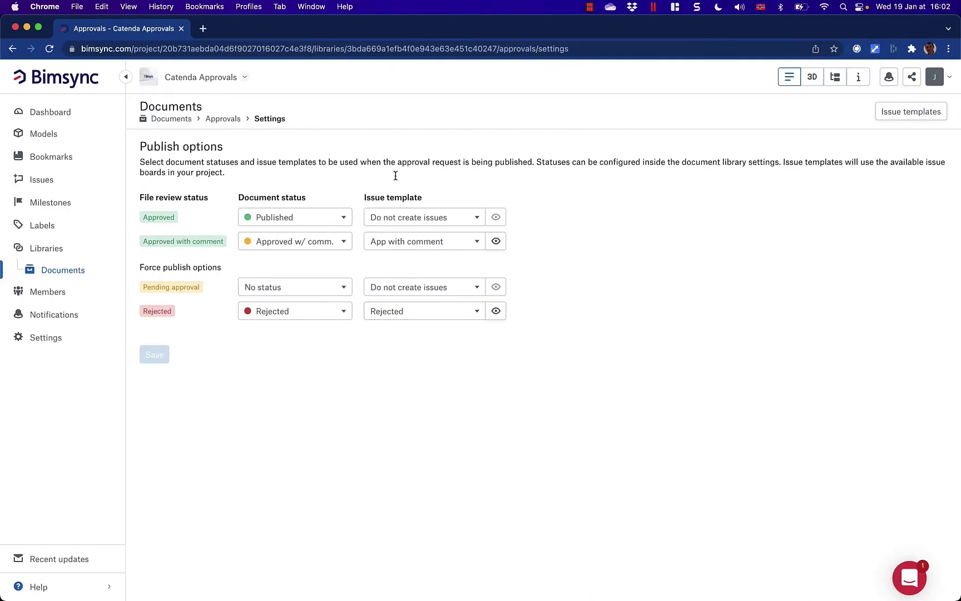
click(220, 120)
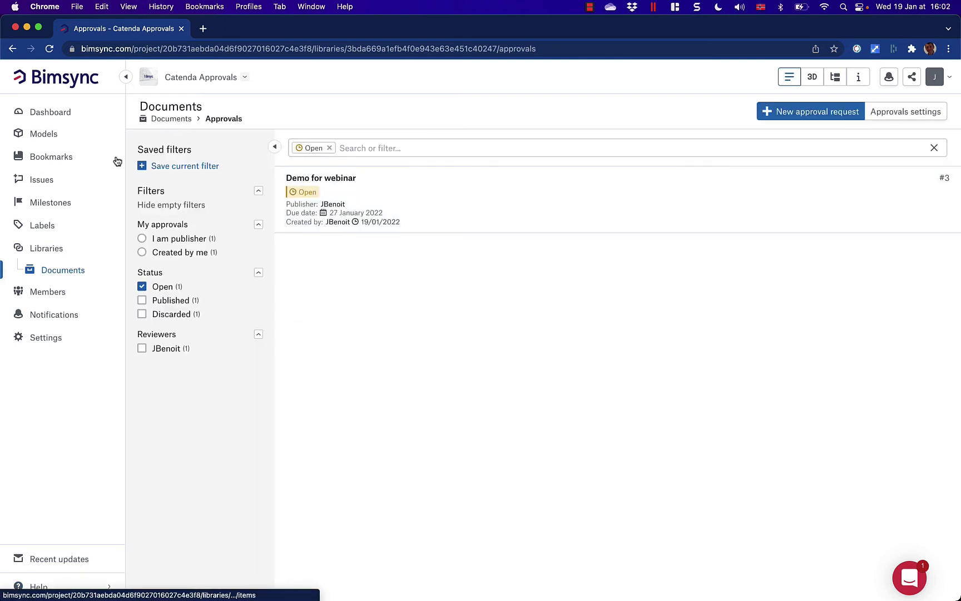
click(57, 272)
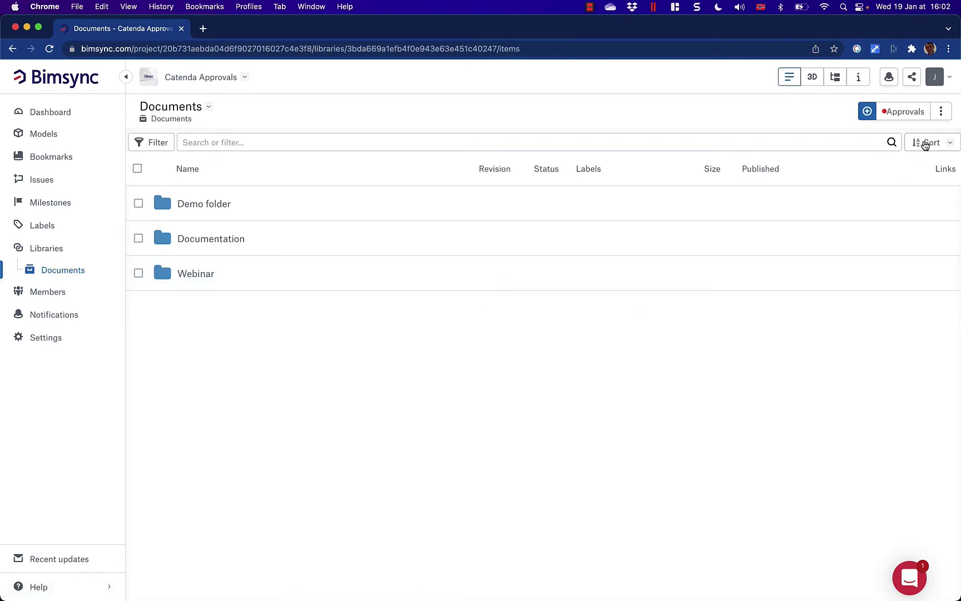
click(900, 116)
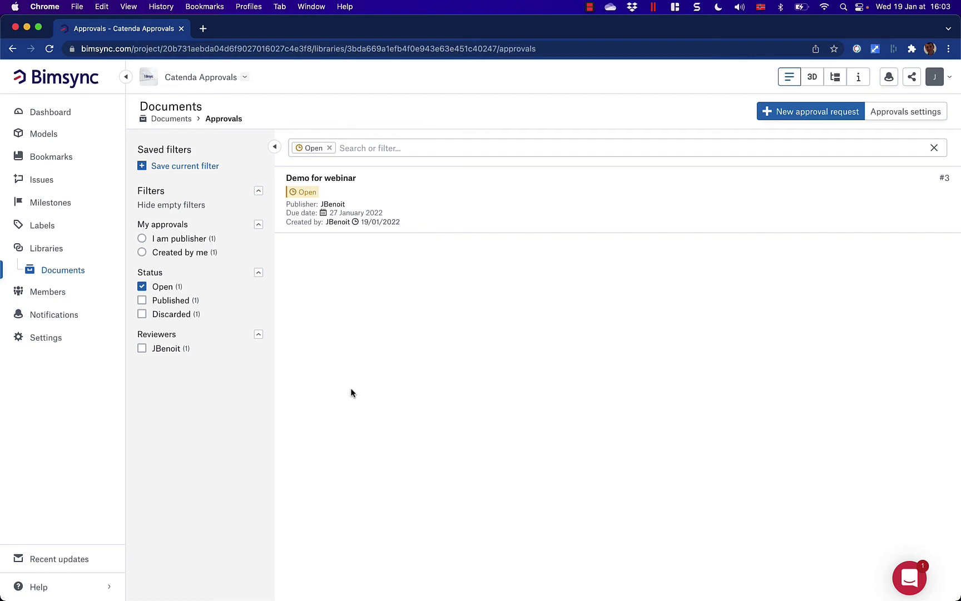
click(443, 228)
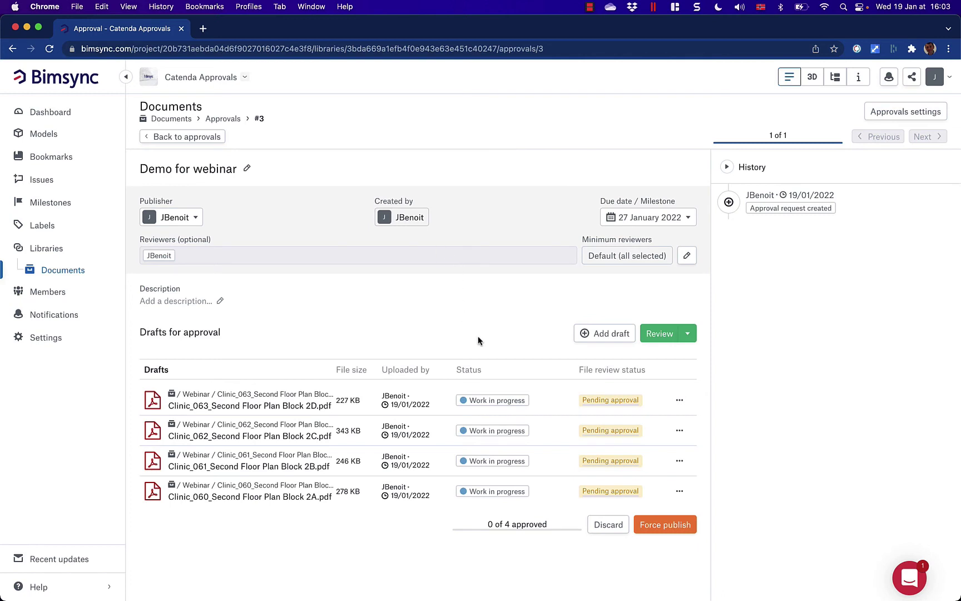
- Review the draft Clinic_063_Second Floor Plan Block 2D.pdf and approve it without a comment
mouse_move(625, 403)
click(259, 404)
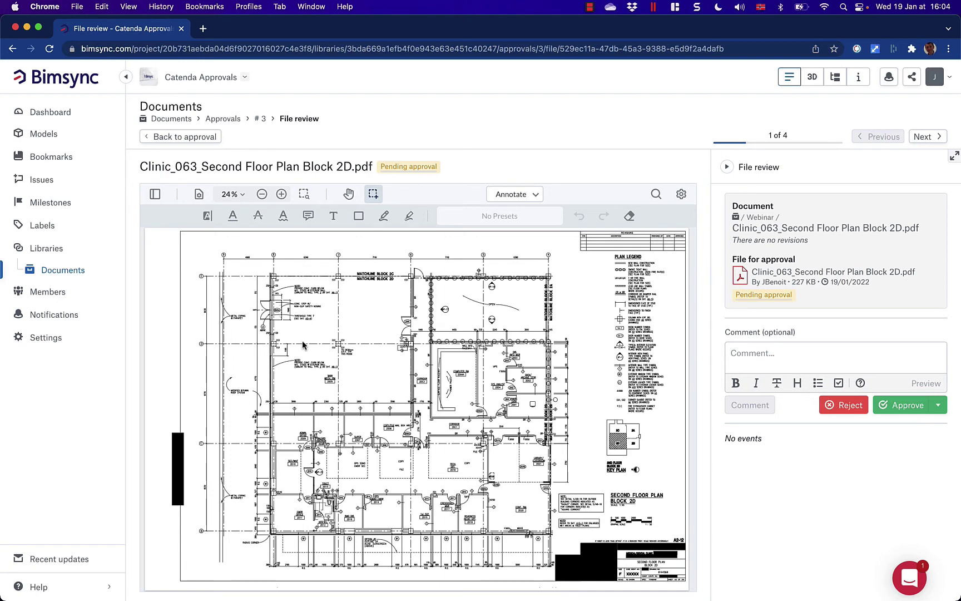
click(304, 193)
drag(389, 272, 506, 353)
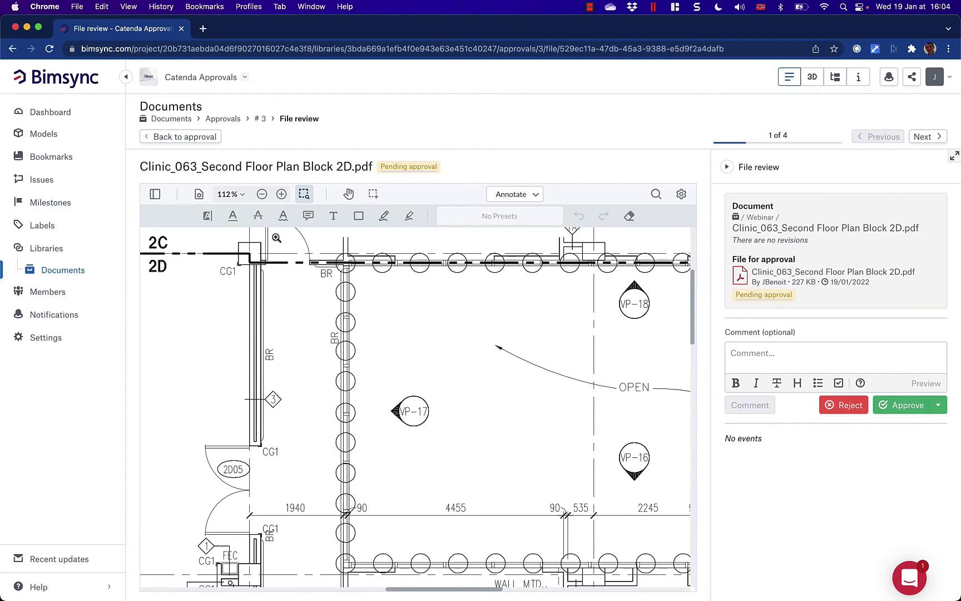
click(531, 195)
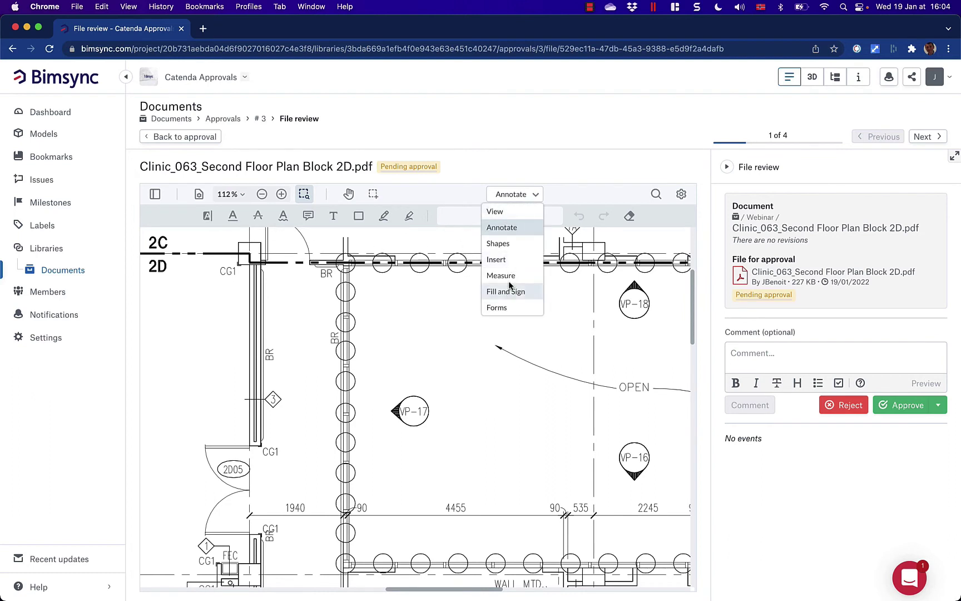
click(470, 205)
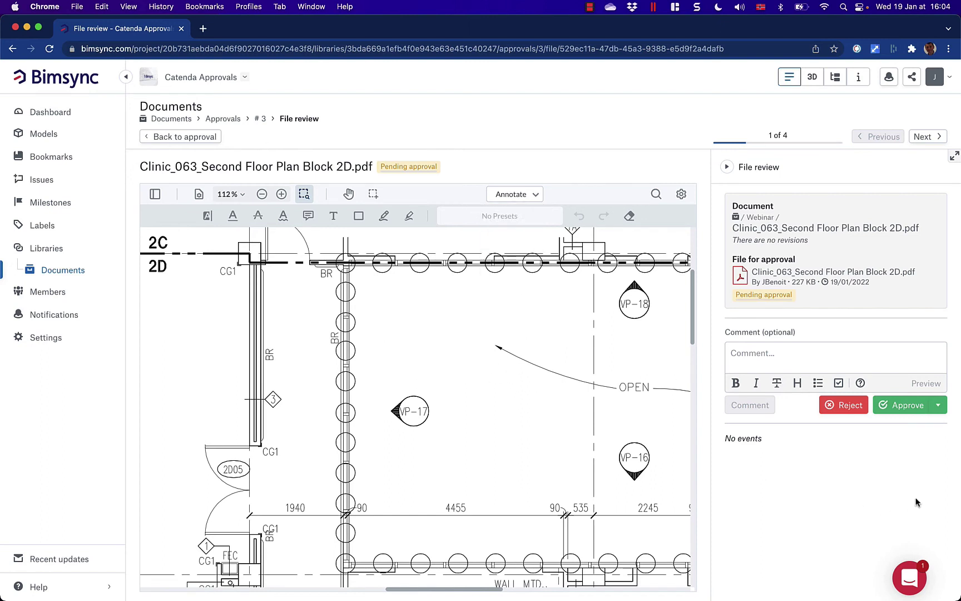
click(910, 408)
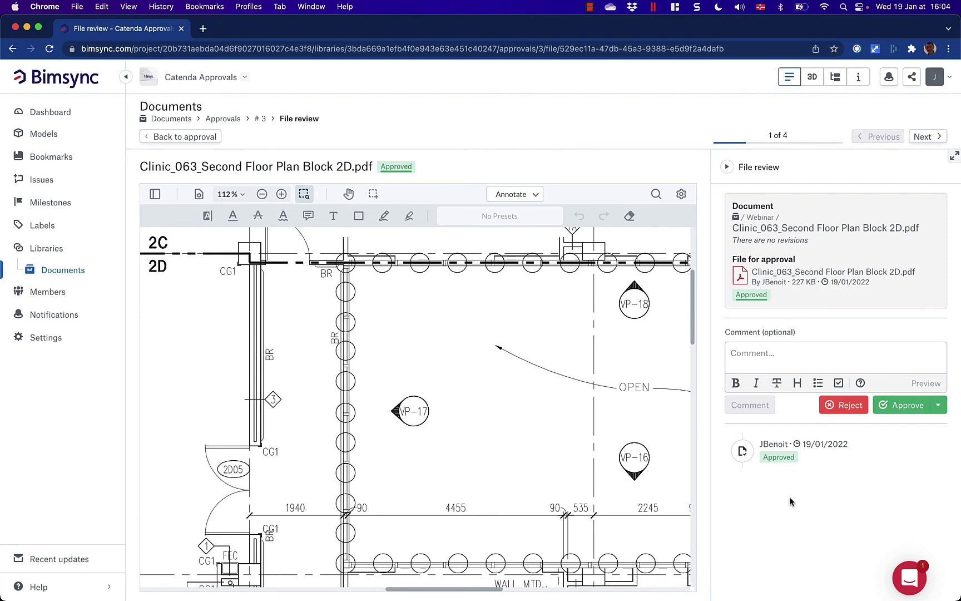
- On the next draft, Clinic_062_Second Floor Plan Block 2C.pdf, add a note at stair 2CS3's upper right corner reading "I need more details in this corner."
click(928, 137)
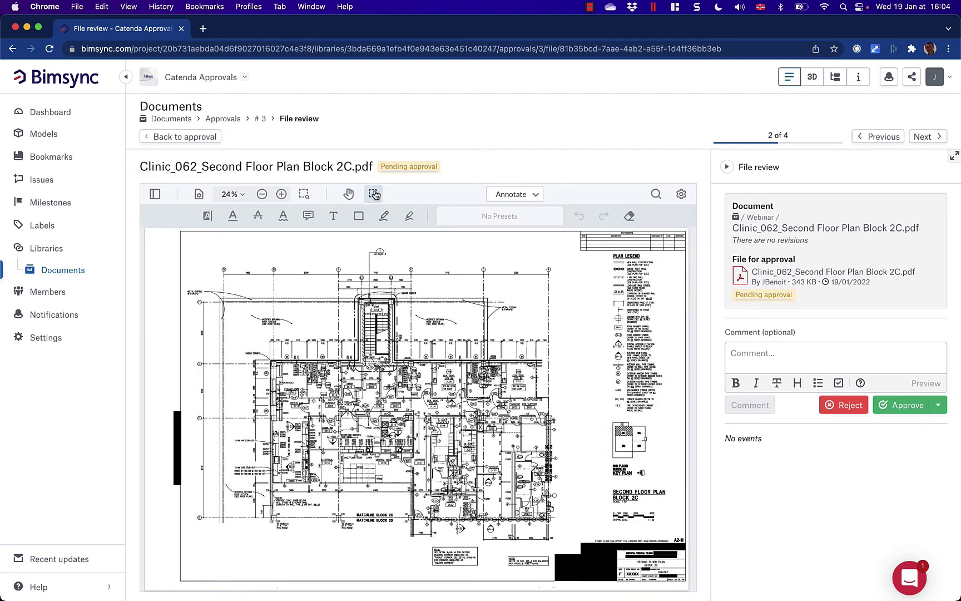
click(305, 195)
drag(342, 288, 418, 341)
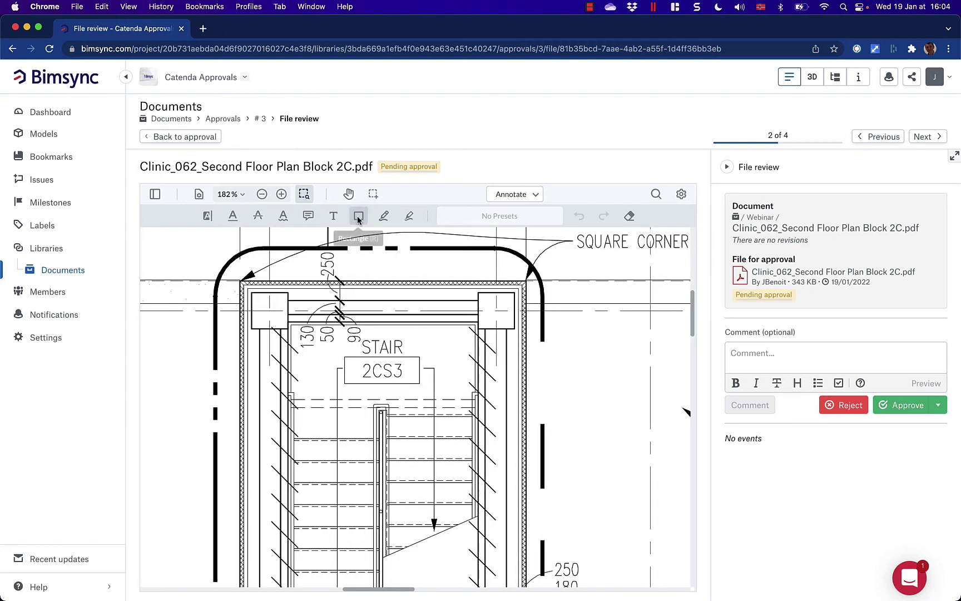
click(308, 216)
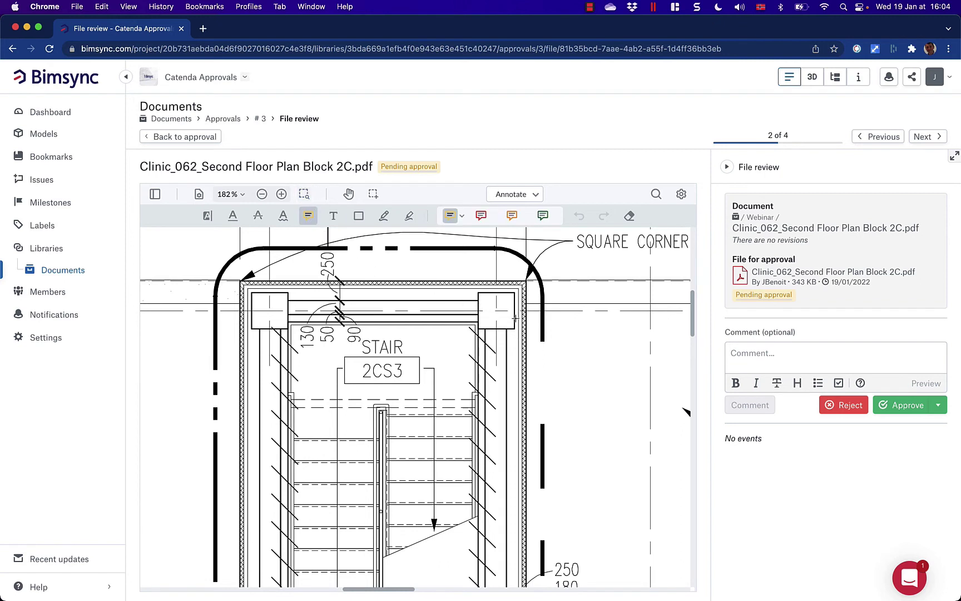
click(505, 321)
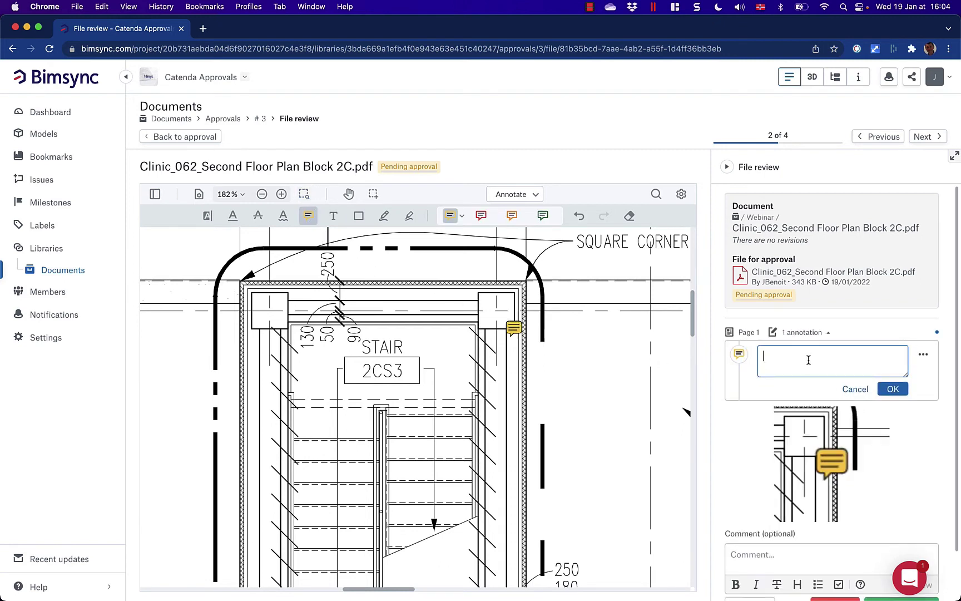
text(I need more details in the)
key(BackSpace)
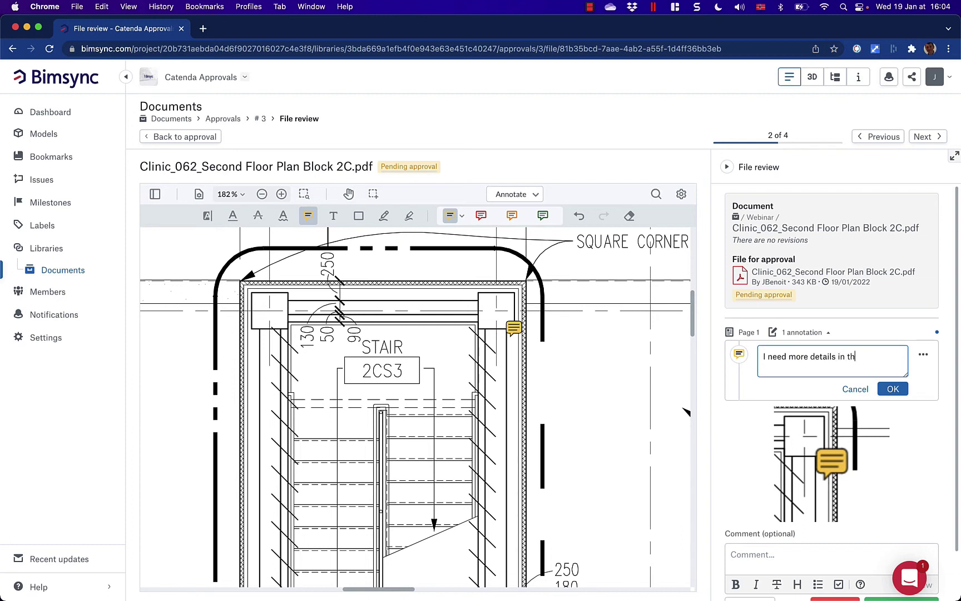
text(is corner.)
click(893, 389)
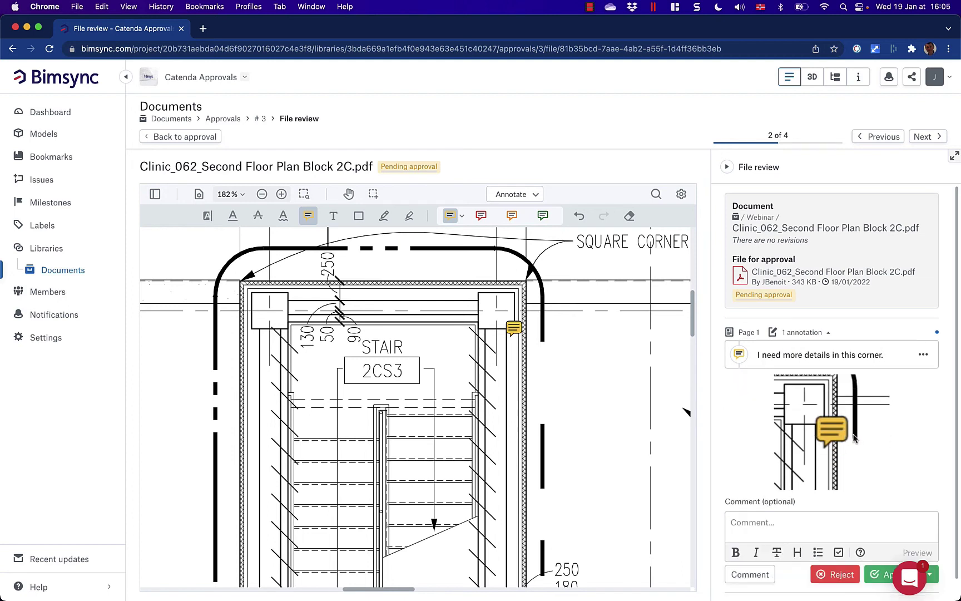
- Review the annotation on Clinic_062_Second Floor Plan Block 2C.pdf in full screen, approve the draft with comment and leave full screen
scroll(889, 432, down, 2)
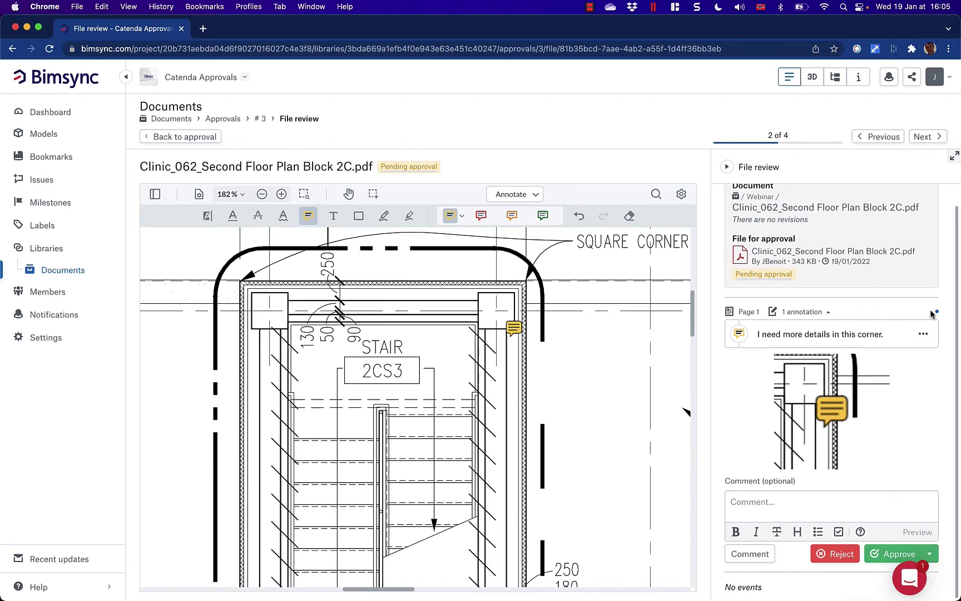
scroll(861, 302, up, 2)
scroll(862, 302, down, 2)
click(954, 159)
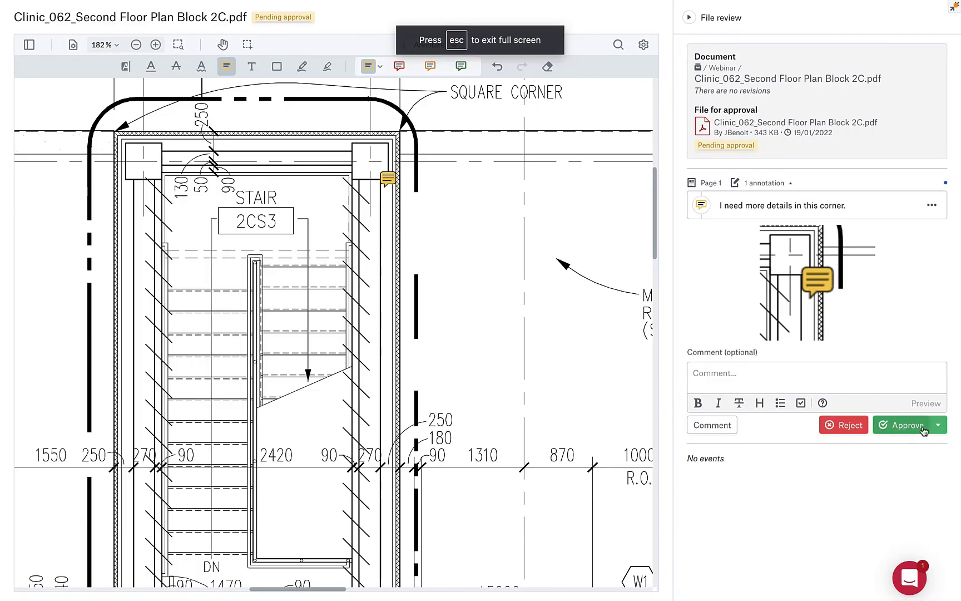
click(939, 426)
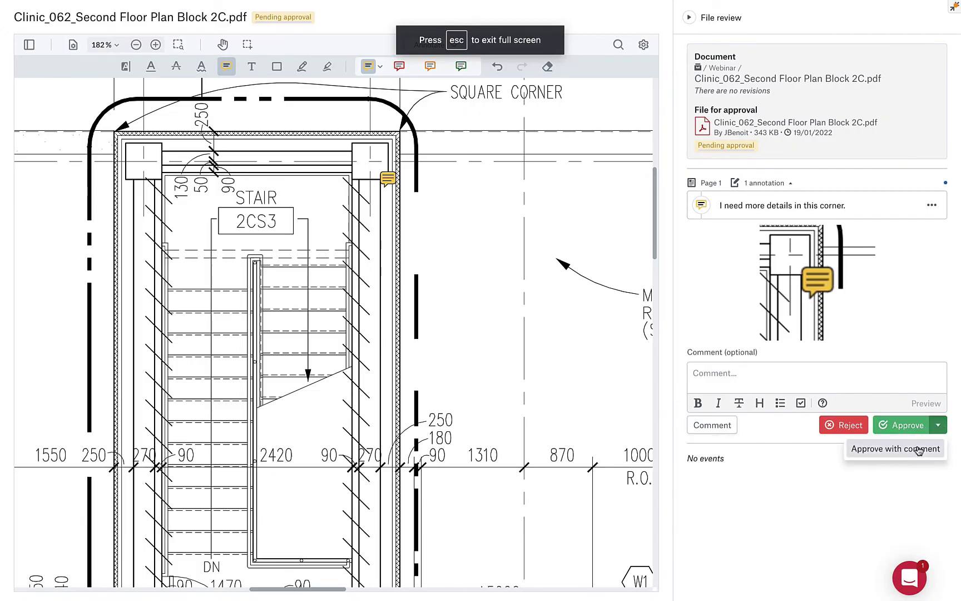
click(919, 450)
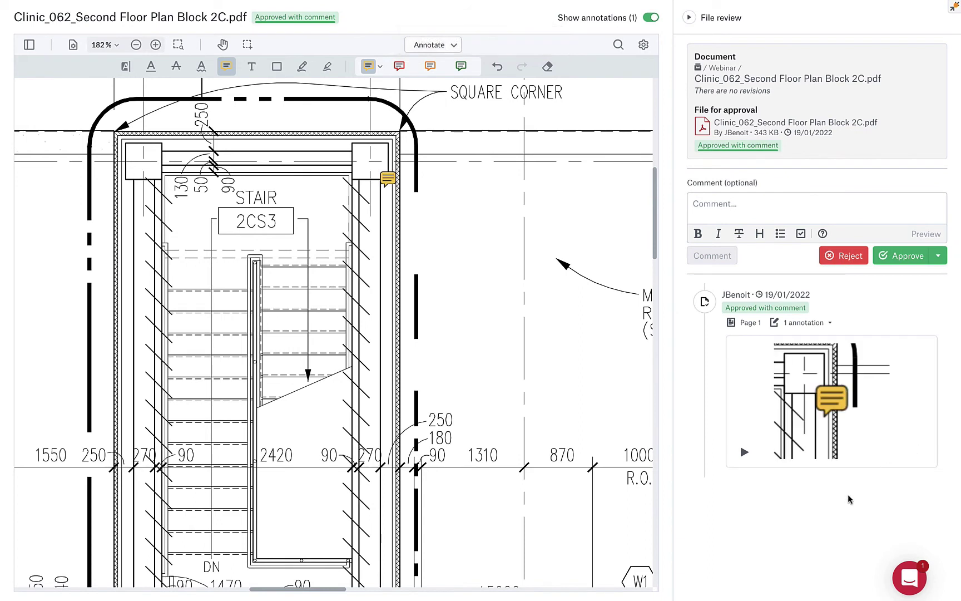
mouse_move(737, 154)
click(760, 207)
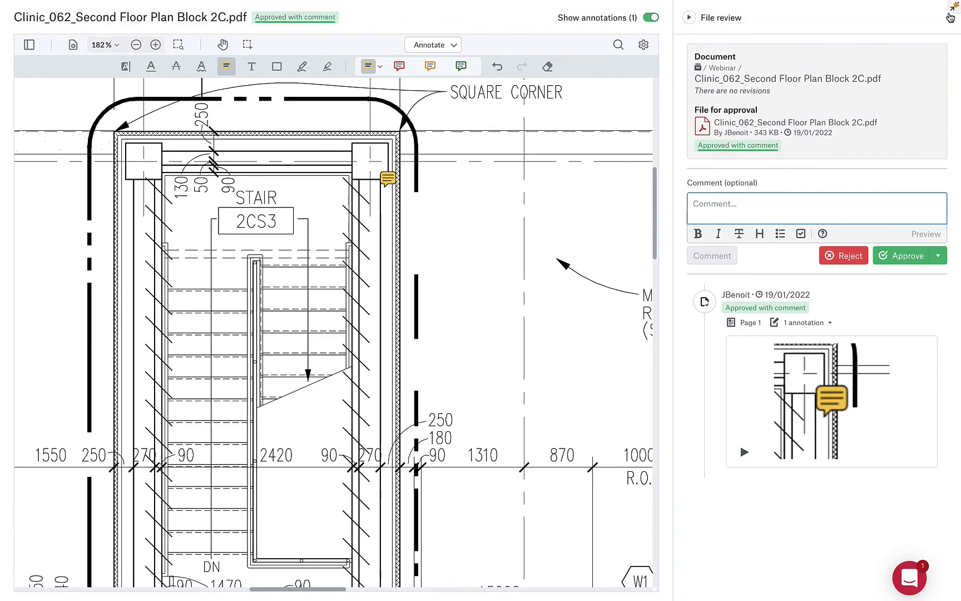
click(949, 18)
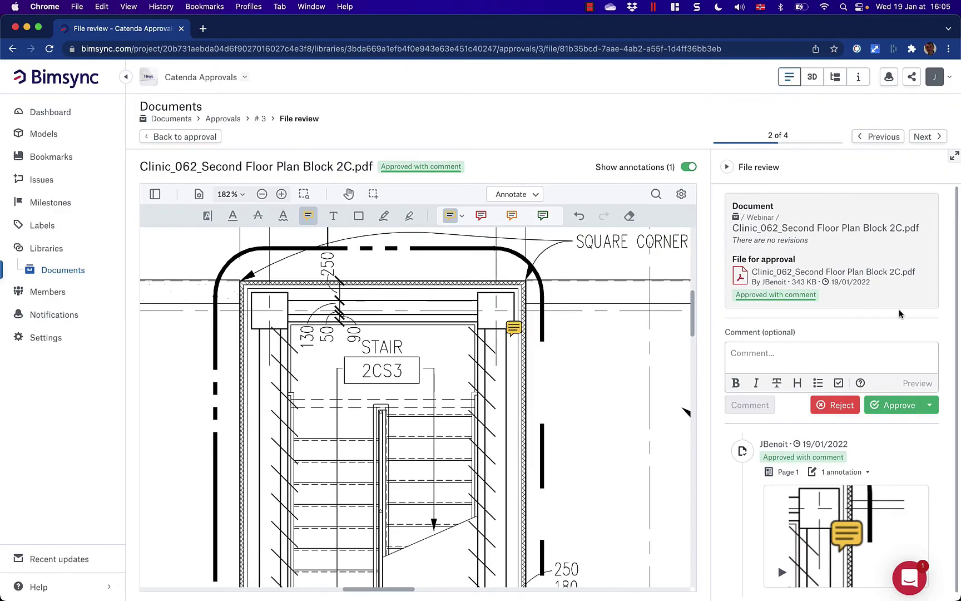
- Reject the next draft, Clinic_061_Second Floor Plan Block 2B.pdf, and return to the approval request overview
click(923, 137)
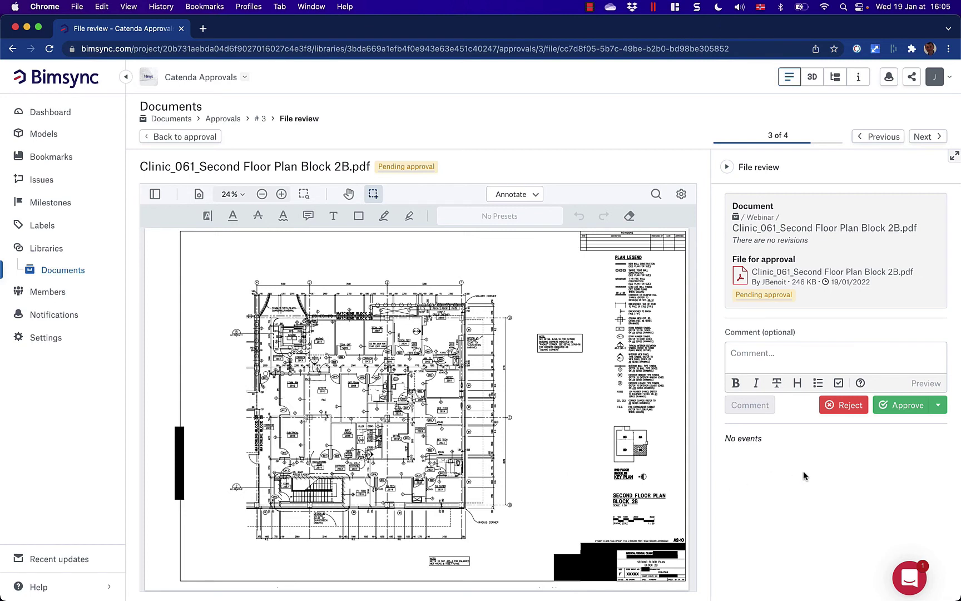
click(847, 407)
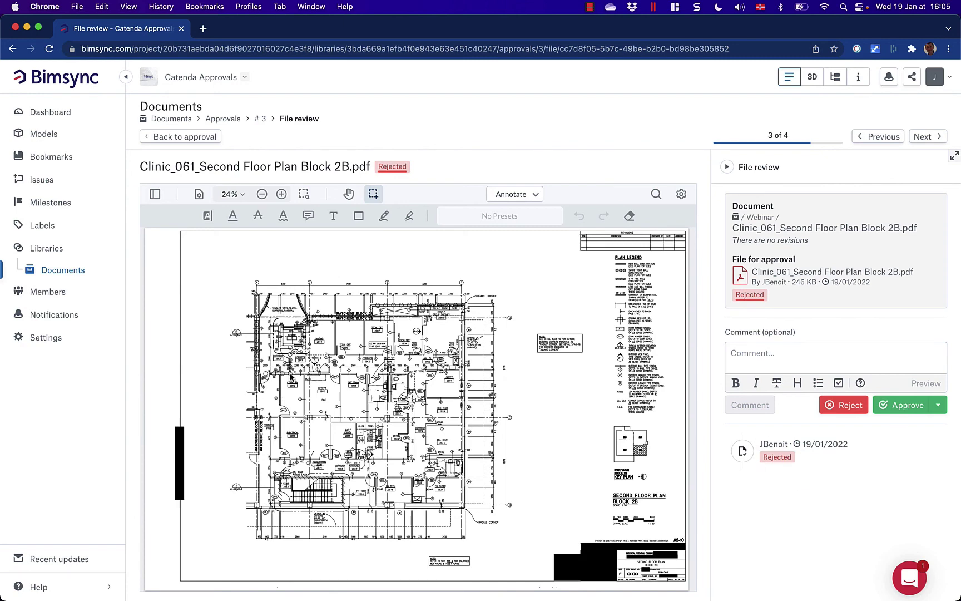
click(189, 138)
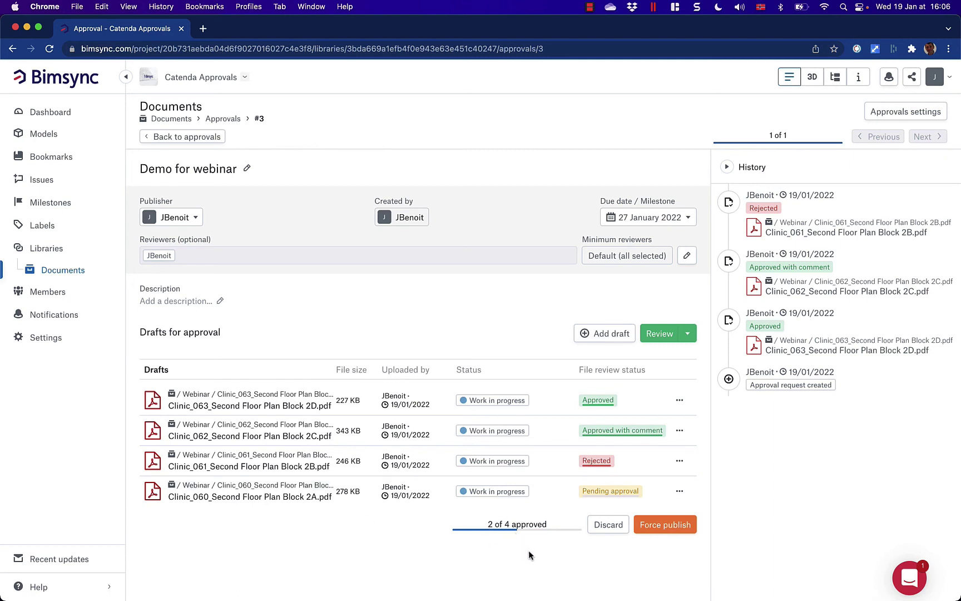
- Check the drafts' file review statuses and look at the bulk review option without applying it
mouse_move(597, 404)
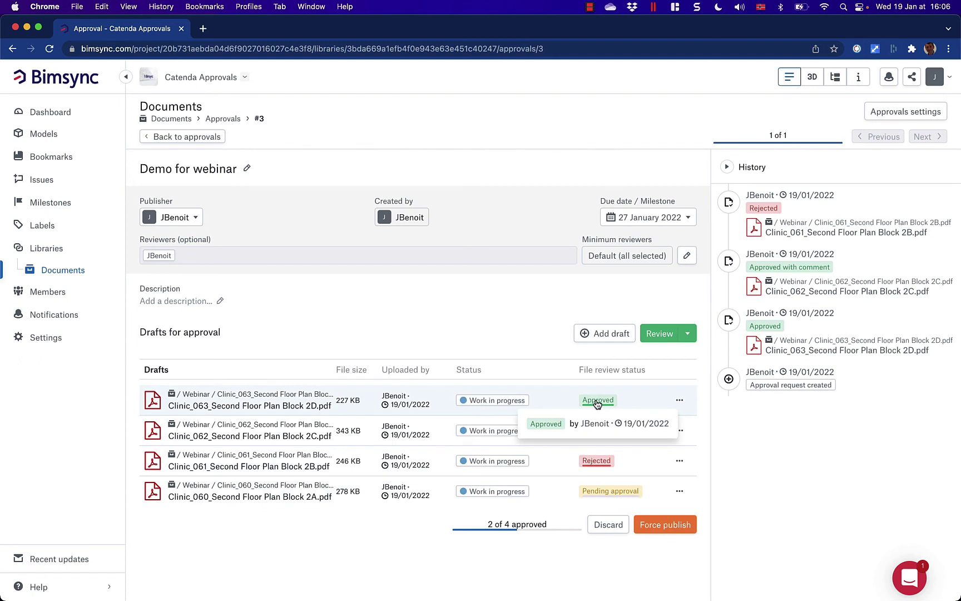
mouse_move(637, 436)
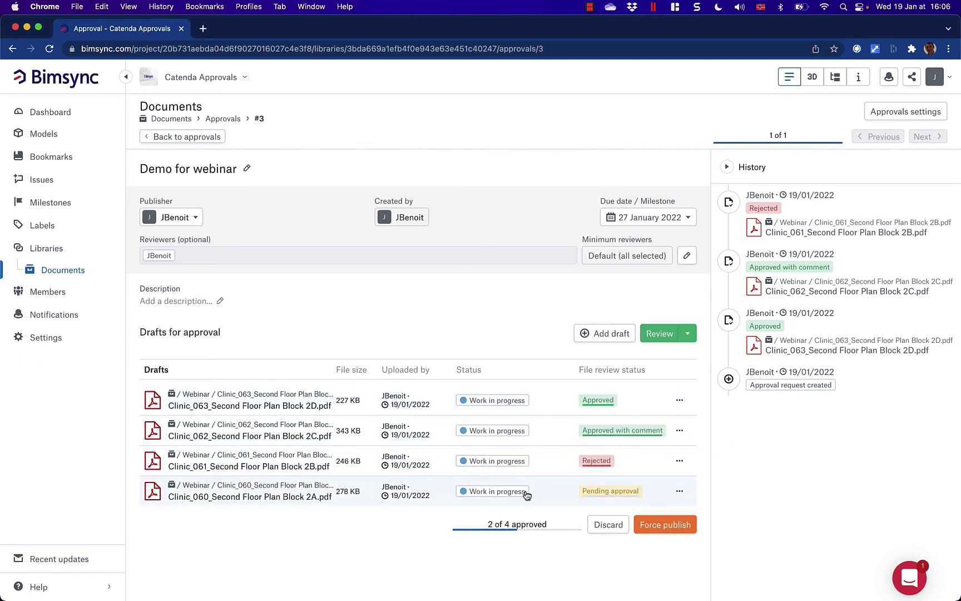
mouse_move(600, 465)
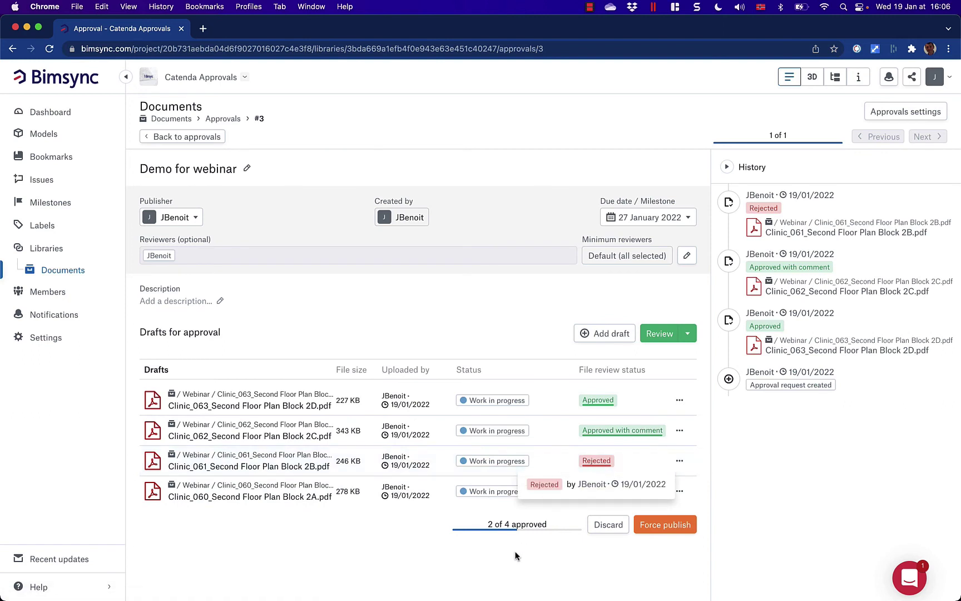
mouse_move(596, 495)
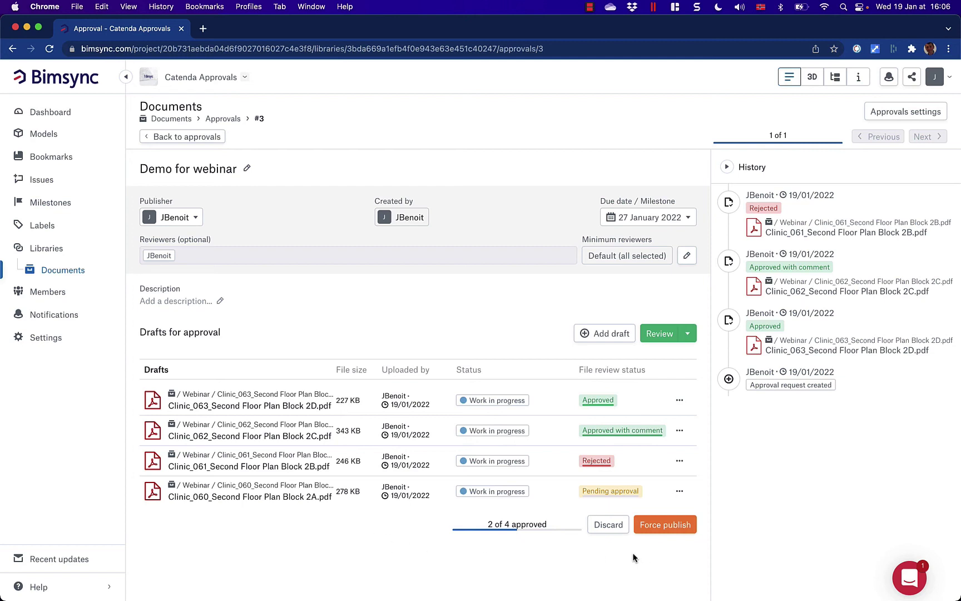
click(688, 333)
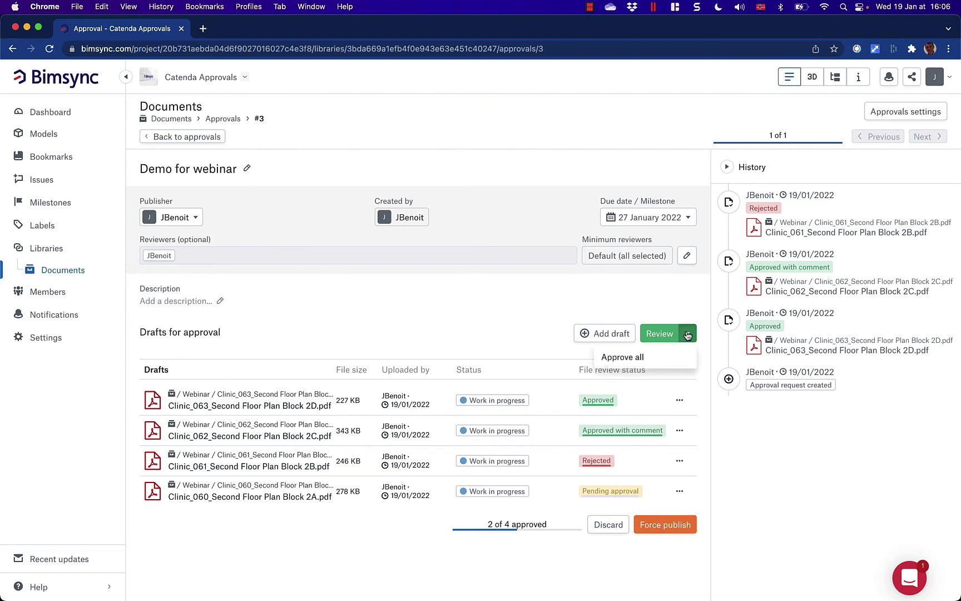
click(687, 334)
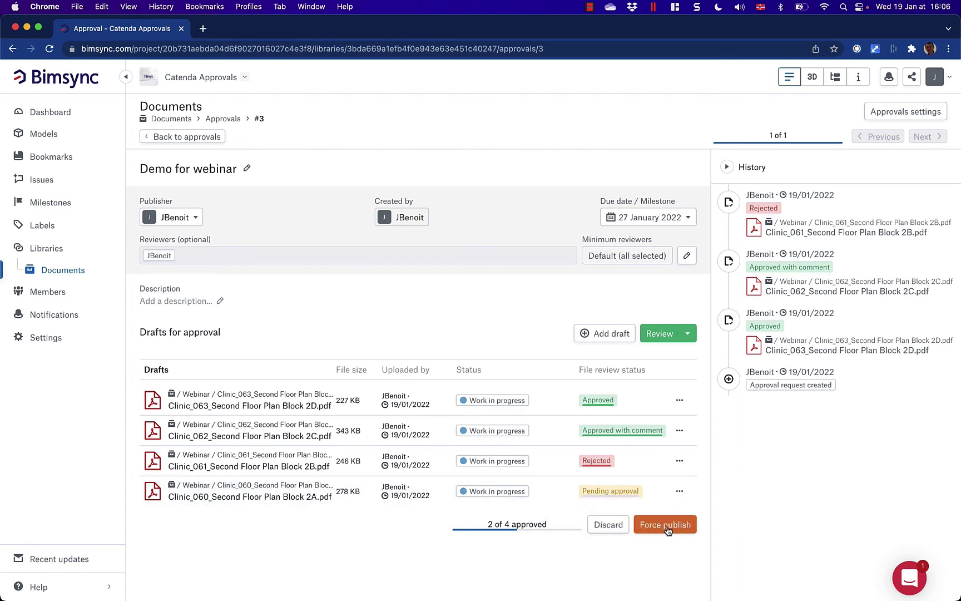
- Force publish the Demo for webinar approval request, including the rejected draft but leaving out the pending one
click(667, 527)
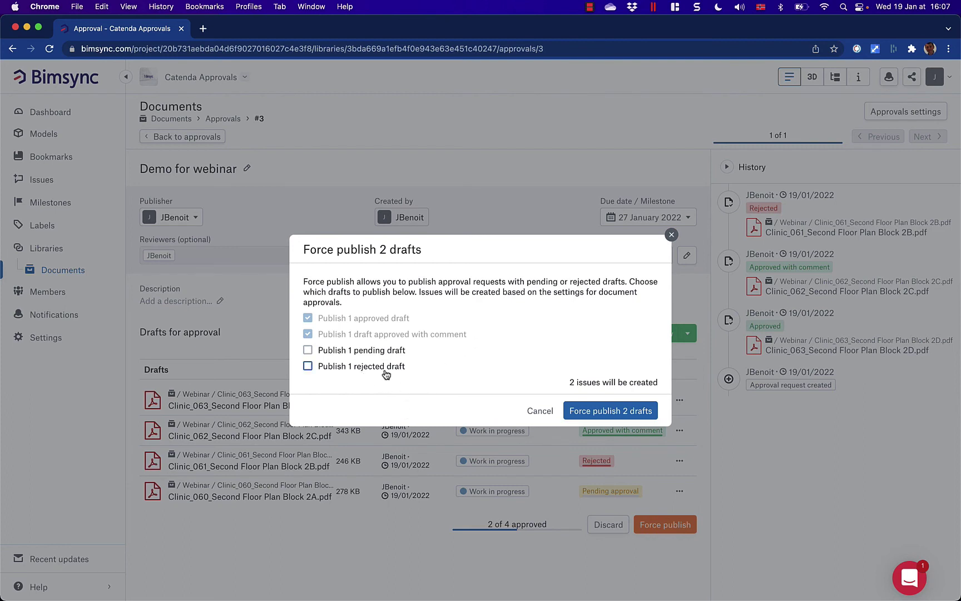
click(307, 366)
click(619, 413)
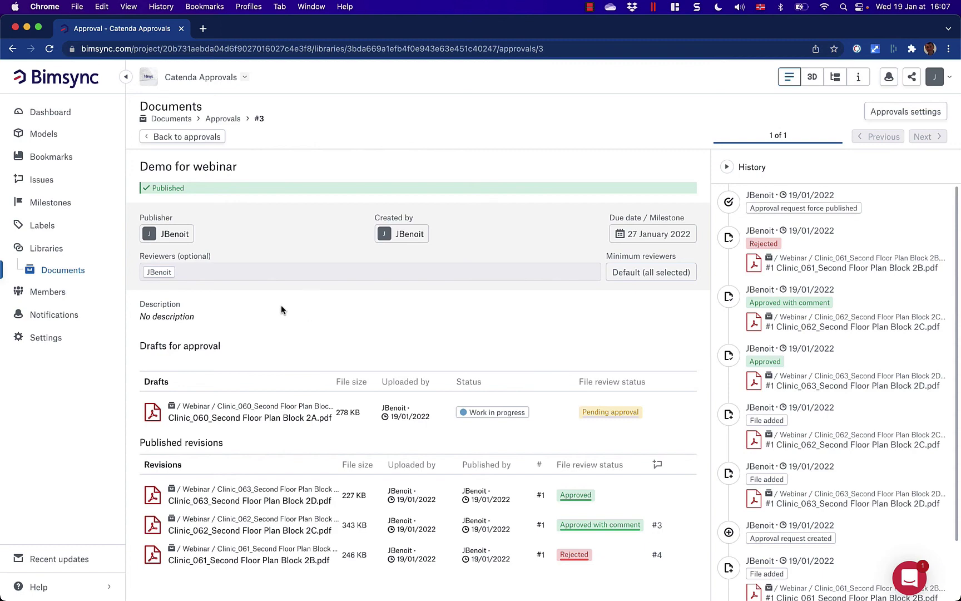
- View the approvals list across all statuses, and filter it back to Open approvals only
click(181, 138)
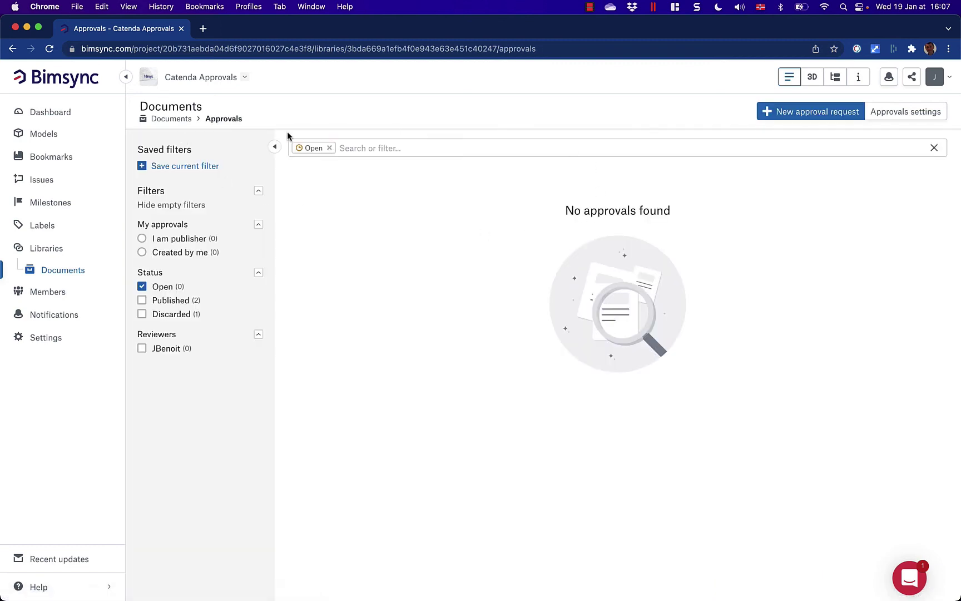
click(329, 148)
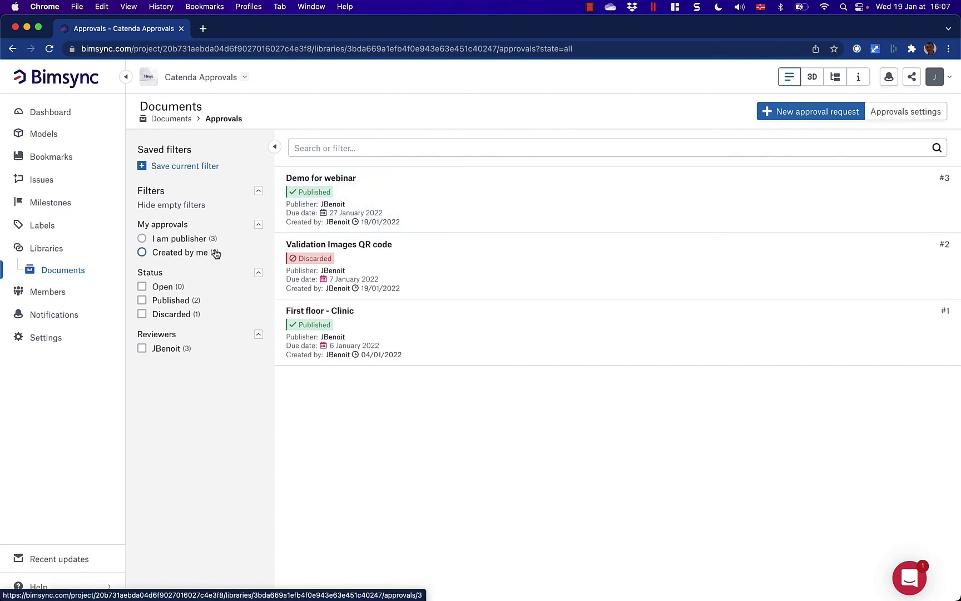
click(142, 286)
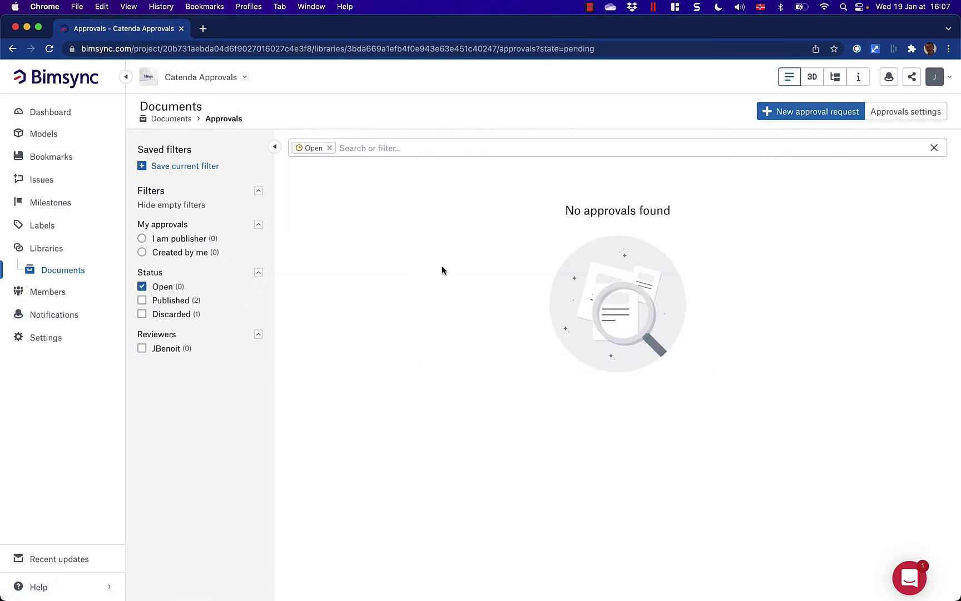
- Show the Documents Approval issue board and open the issue for Clinic_061_Second Floor Plan Block 2B.pdf
click(48, 182)
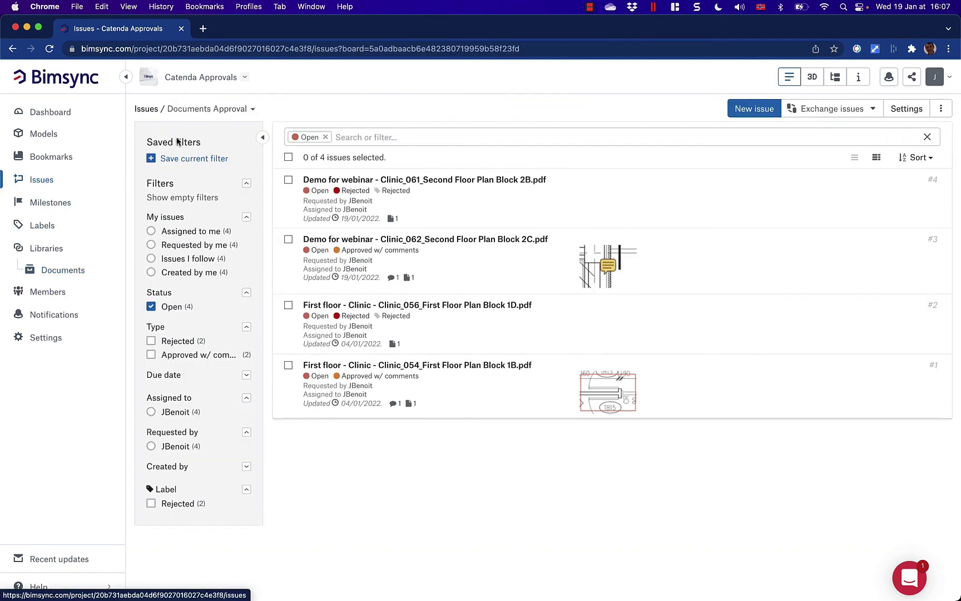
click(221, 111)
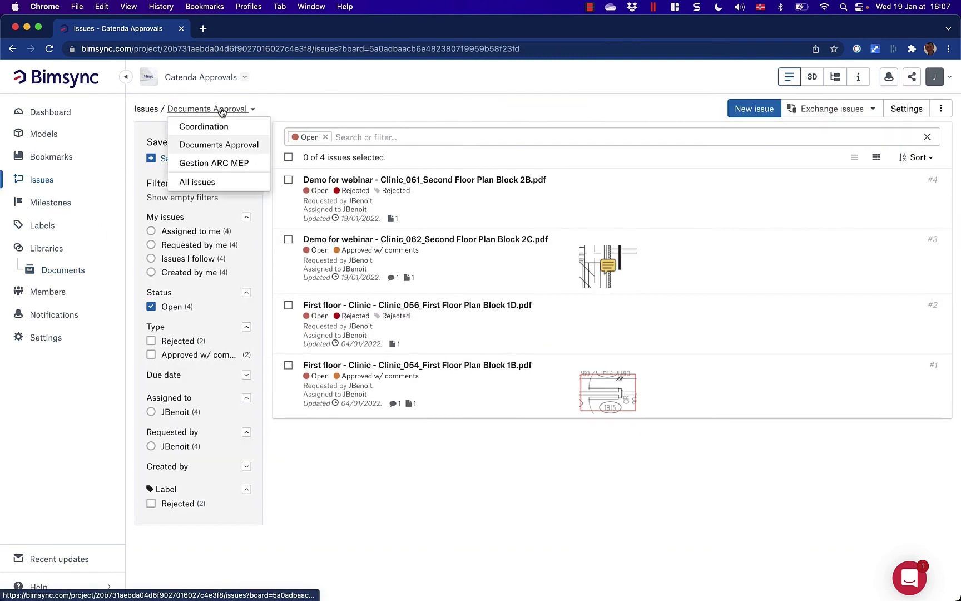
click(225, 145)
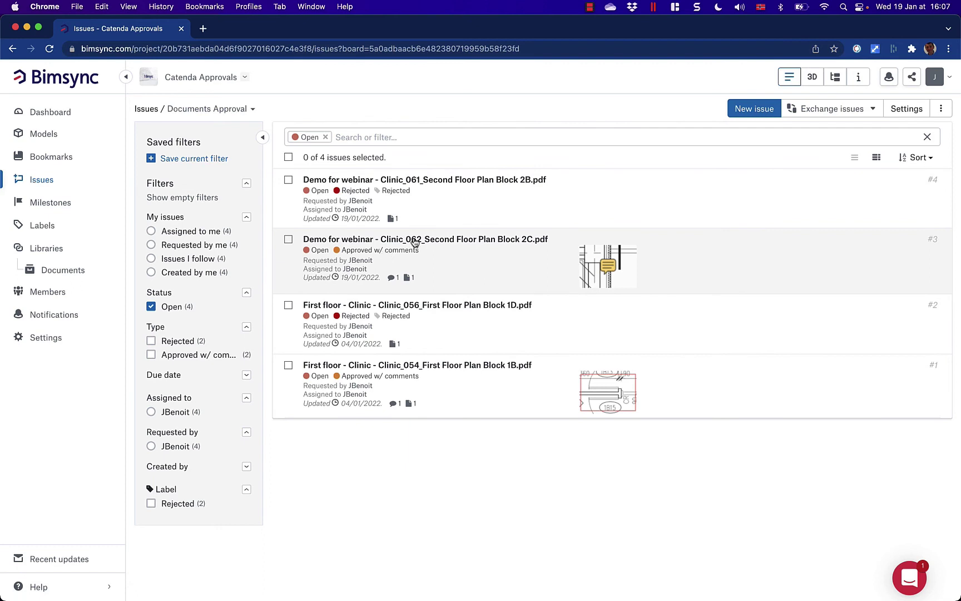
click(467, 204)
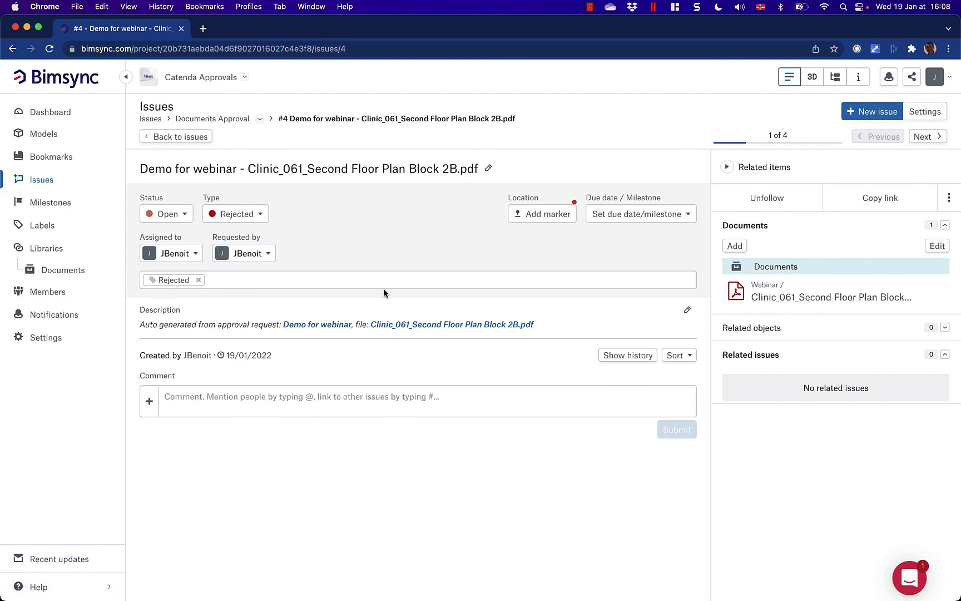
- Glance at the approval process slide, return to Bimsync and open the annotated PDF from the Clinic_062_Second Floor Plan Block 2C.pdf issue
key(ctrl+Right)
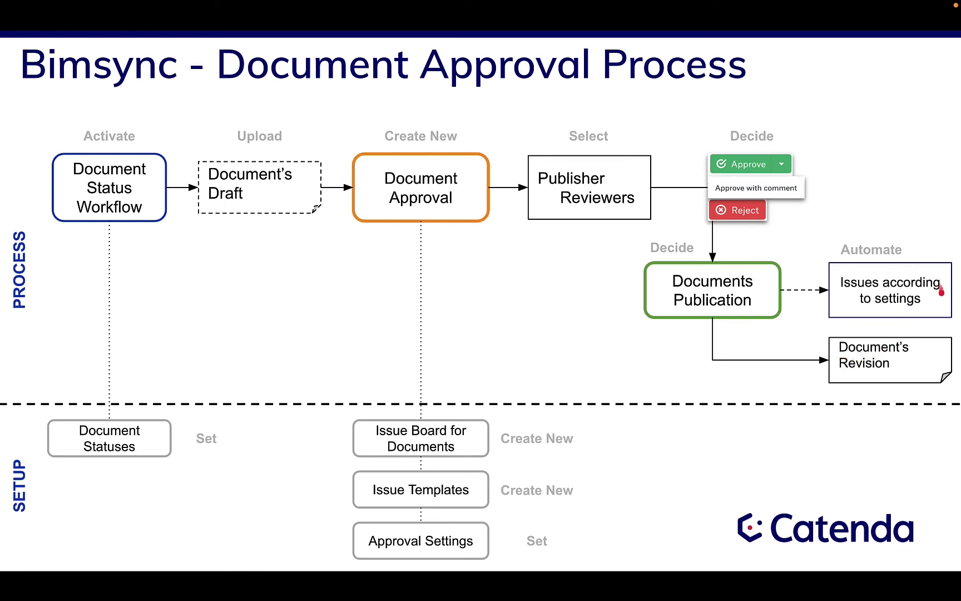
key(ctrl+Left)
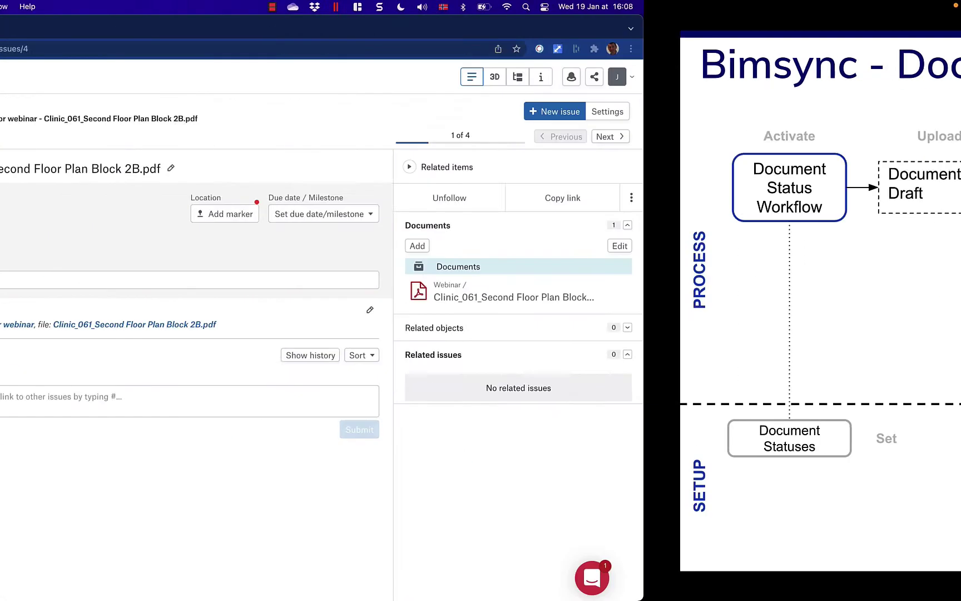
click(926, 142)
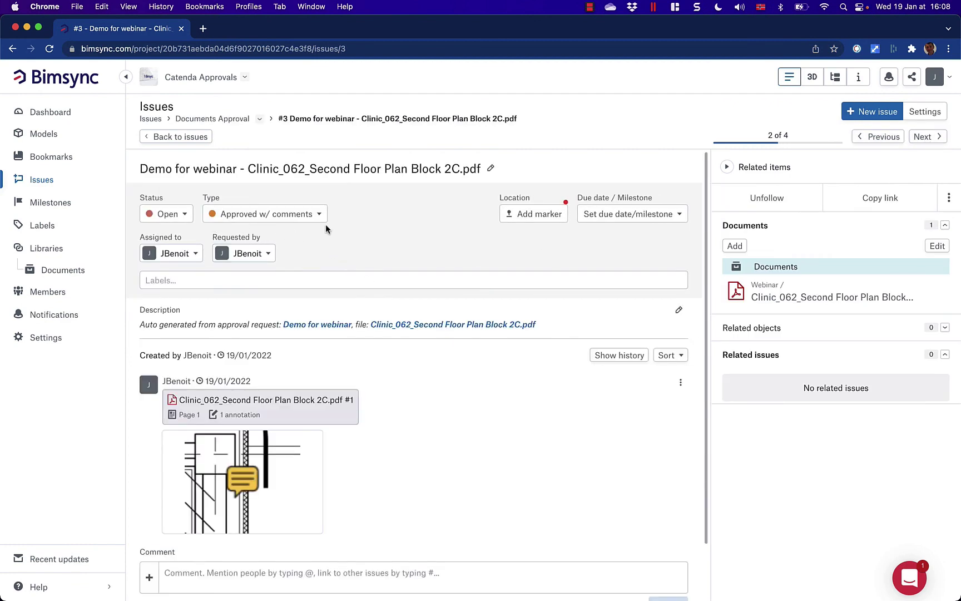
scroll(314, 281, down, 2)
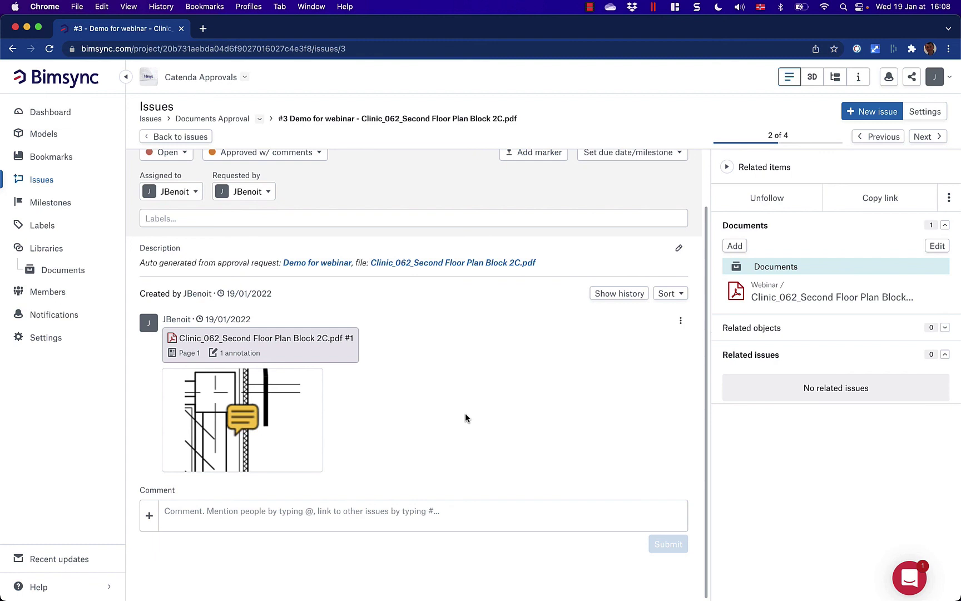
click(237, 358)
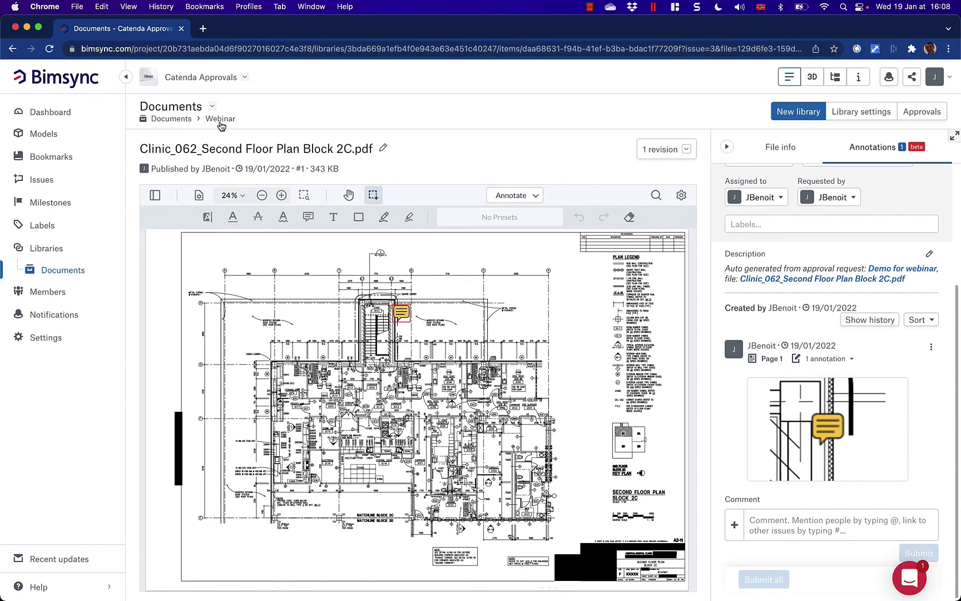
- Remove the Open filter from the Documents library's approvals and open the Demo for webinar request
click(67, 279)
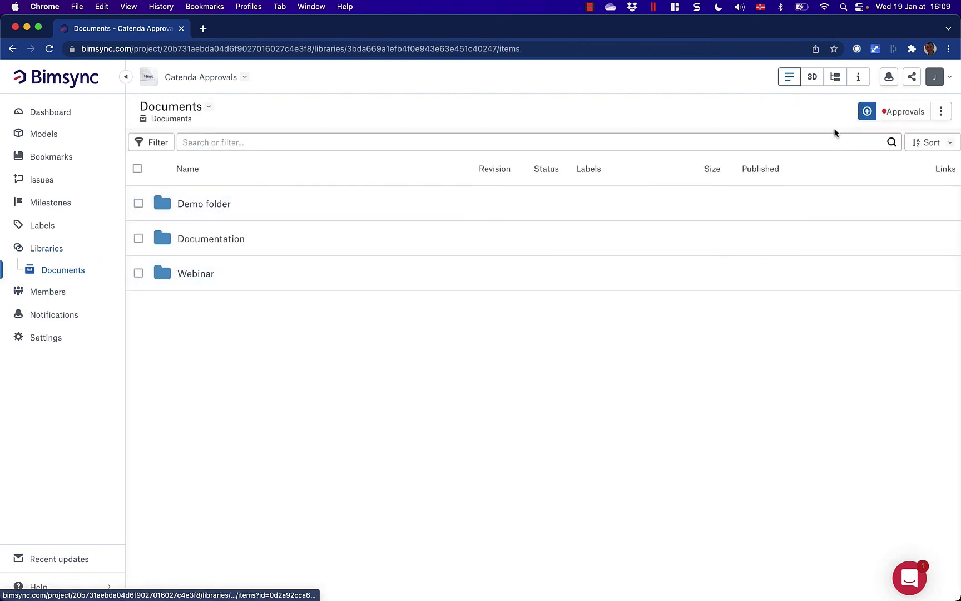
click(901, 112)
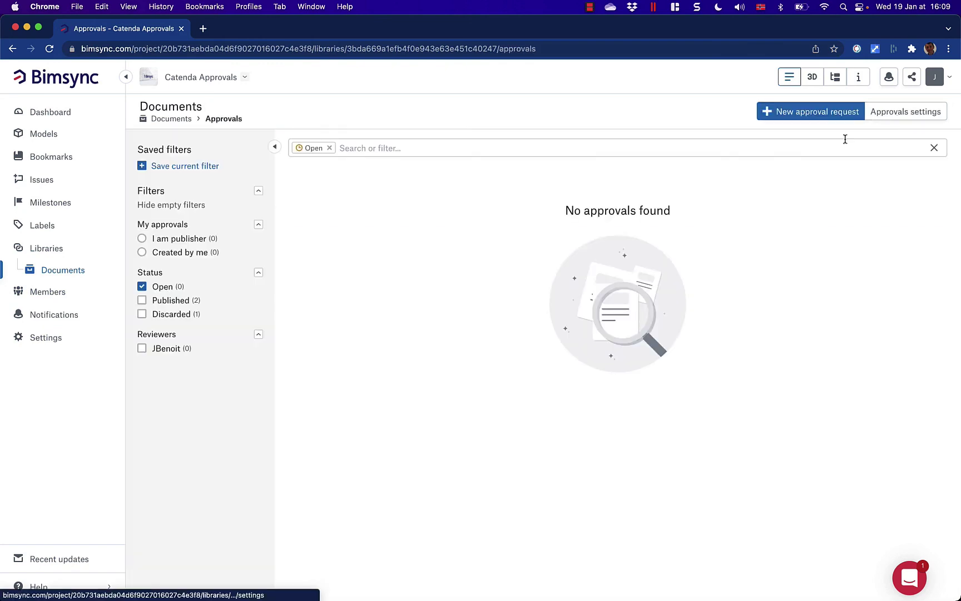
click(167, 287)
click(405, 216)
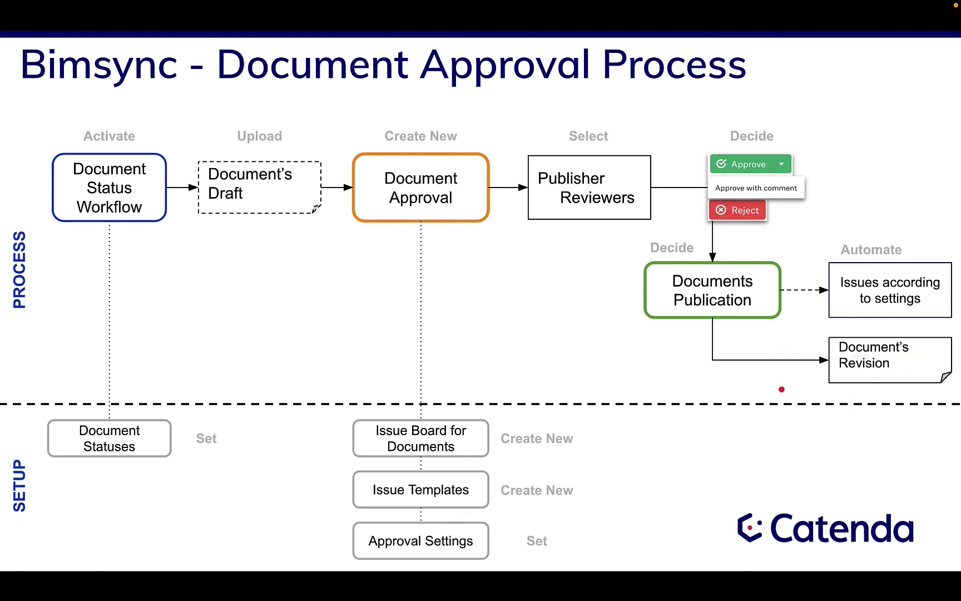
- Switch from the process slide back to Bimsync and open the Clinic_060_Second Floor Plan Block 2A.pdf draft document through its file review
key(ctrl+Left)
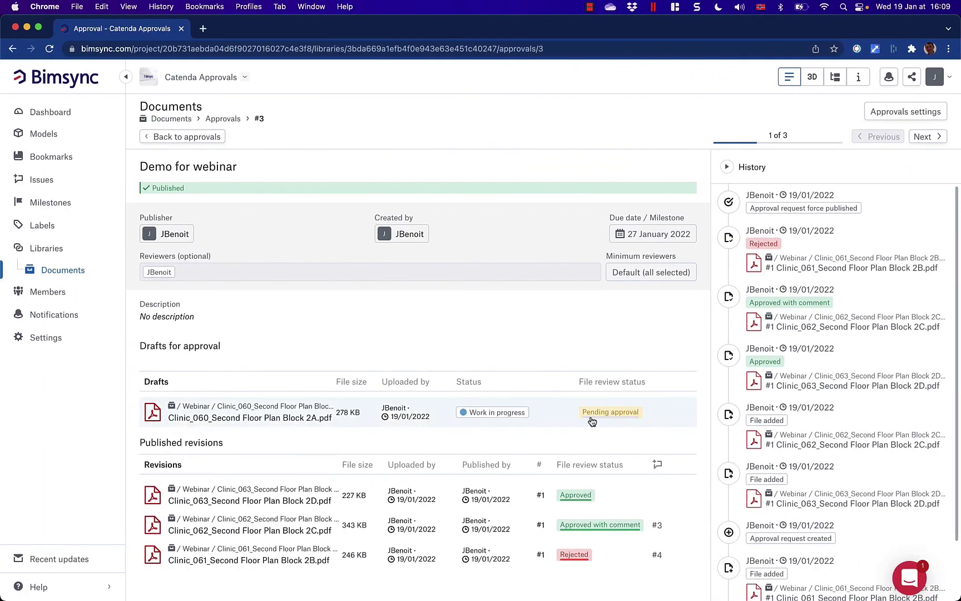
click(239, 414)
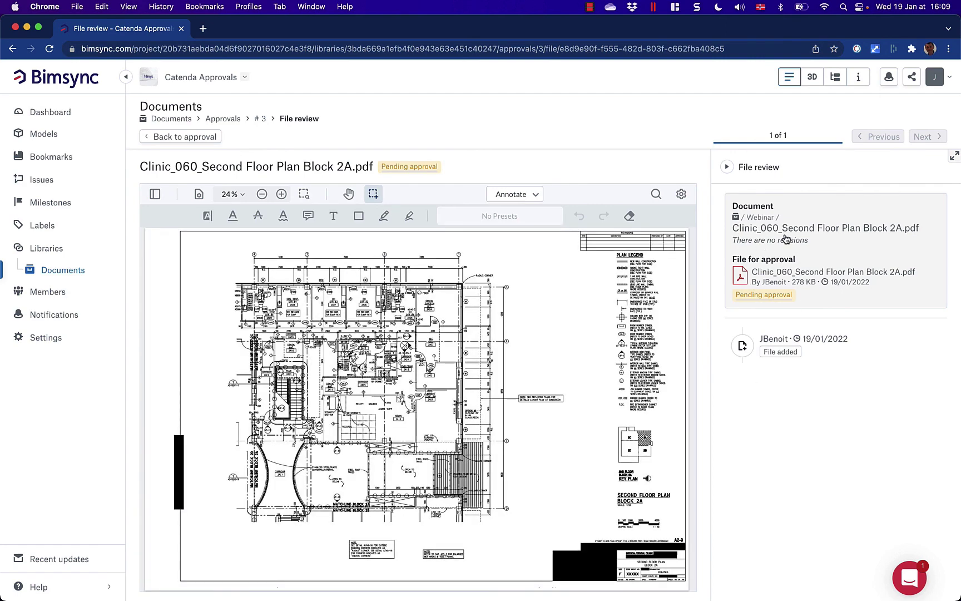
click(779, 272)
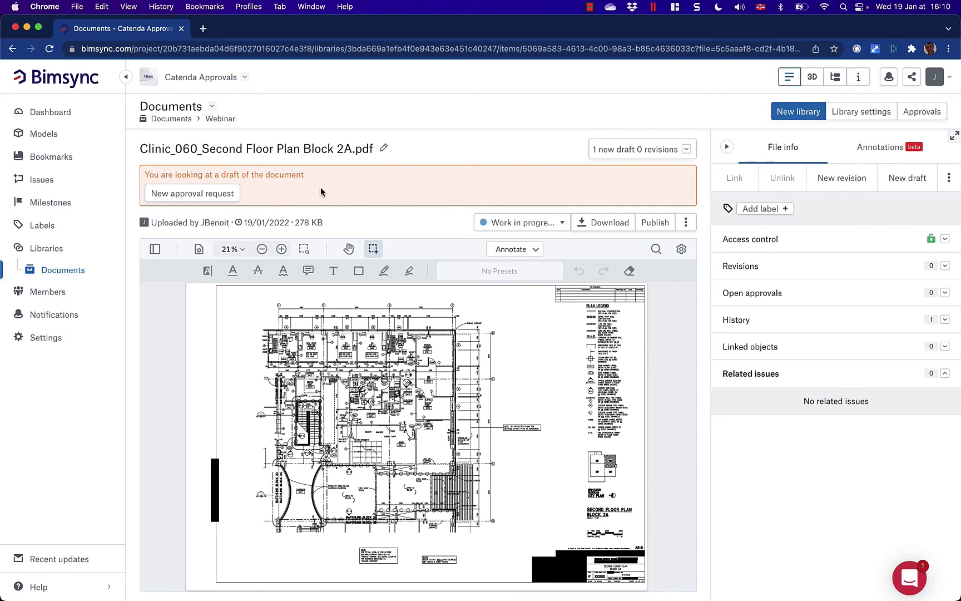
- Return to the Documents library and open its Webinar folder to show the floor plans' statuses
click(77, 269)
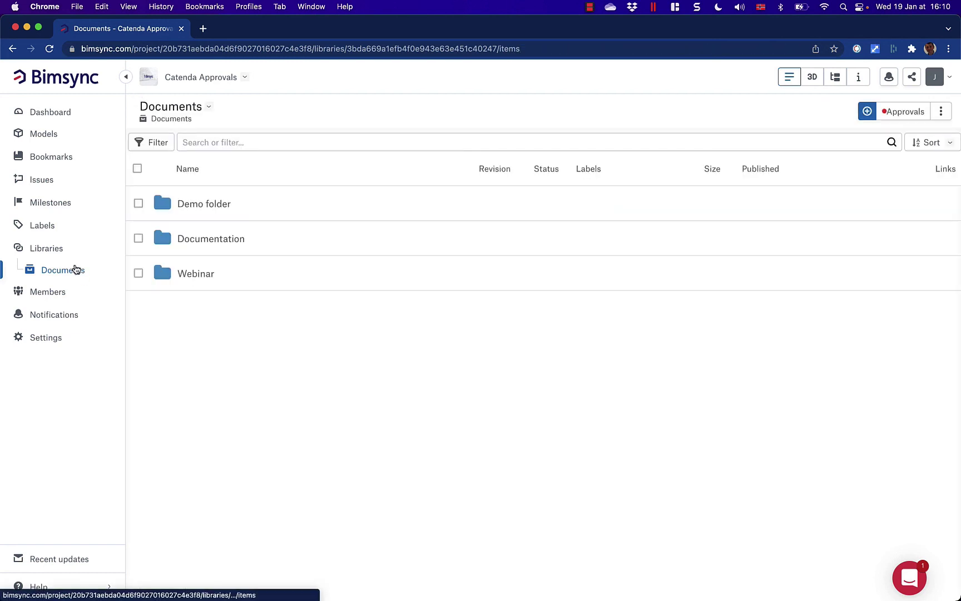
click(216, 278)
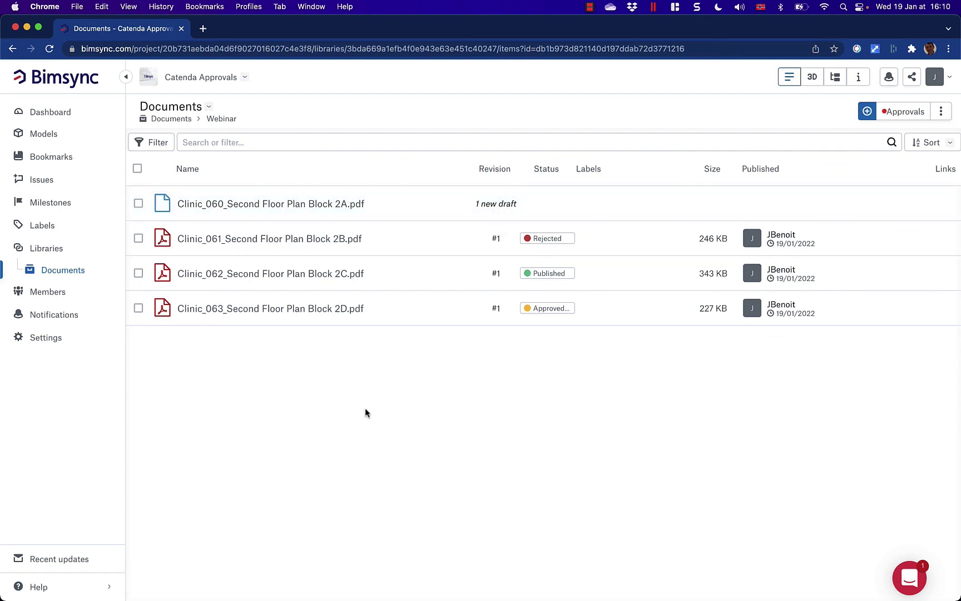
- Switch to the presentation, show the "Document Approval: Why?" slide and return to Bimsync from the approval process slide
key(ctrl+Right)
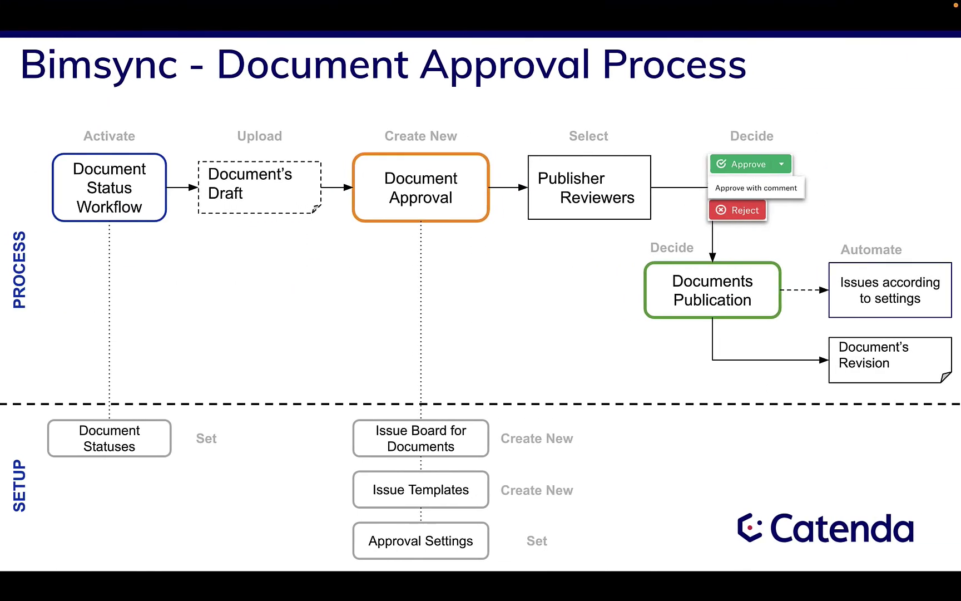
key(Right)
key(Left)
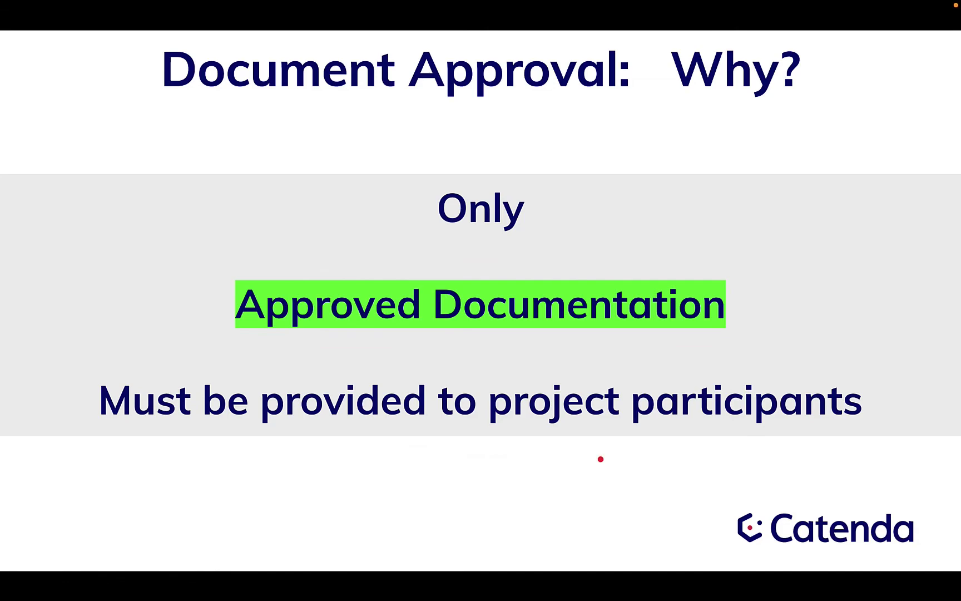
key(Right)
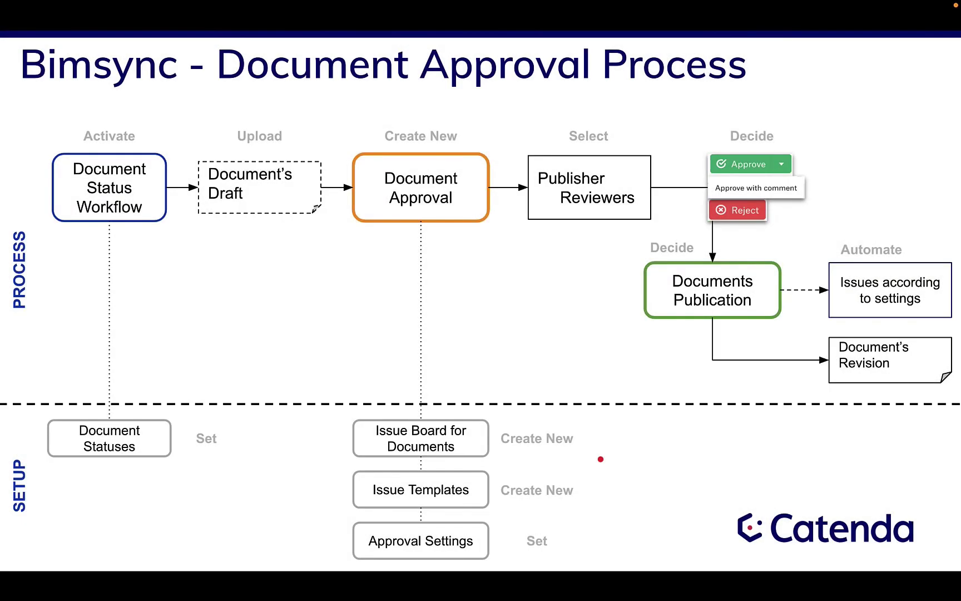
key(ctrl+Left)
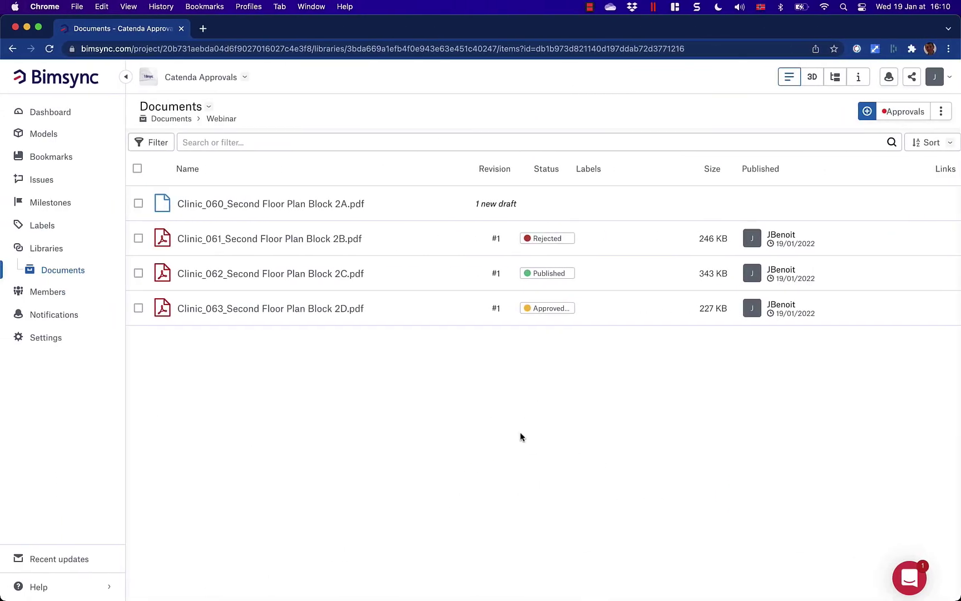
- Open the Documents library's approvals and glance at the approval process slide before returning to Bimsync
click(62, 271)
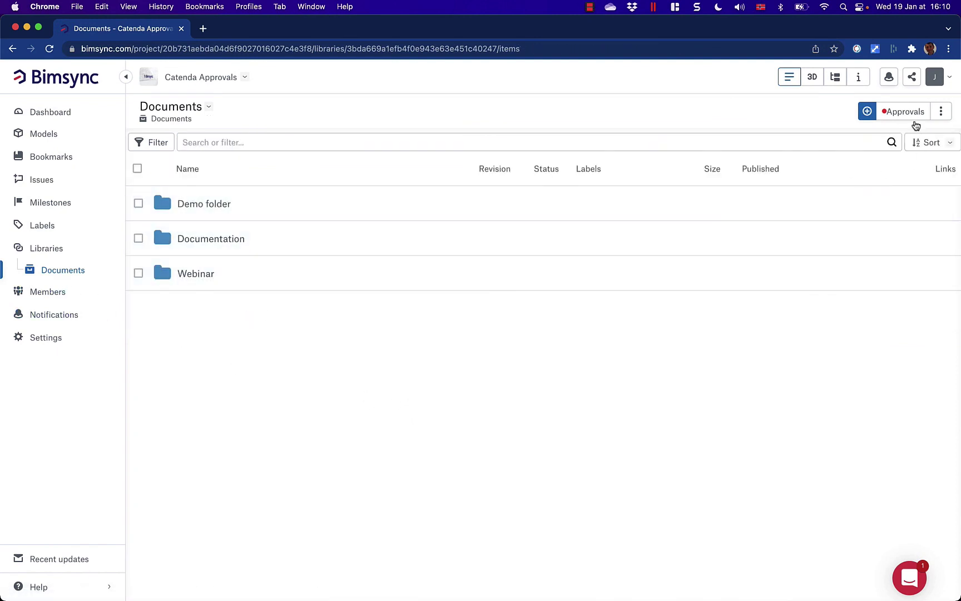
click(911, 114)
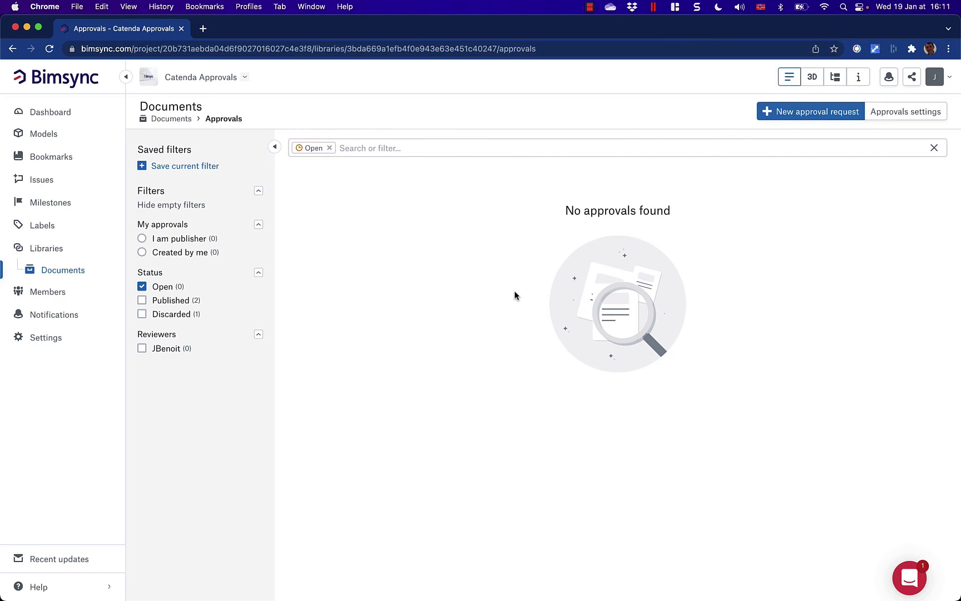
key(ctrl+Right)
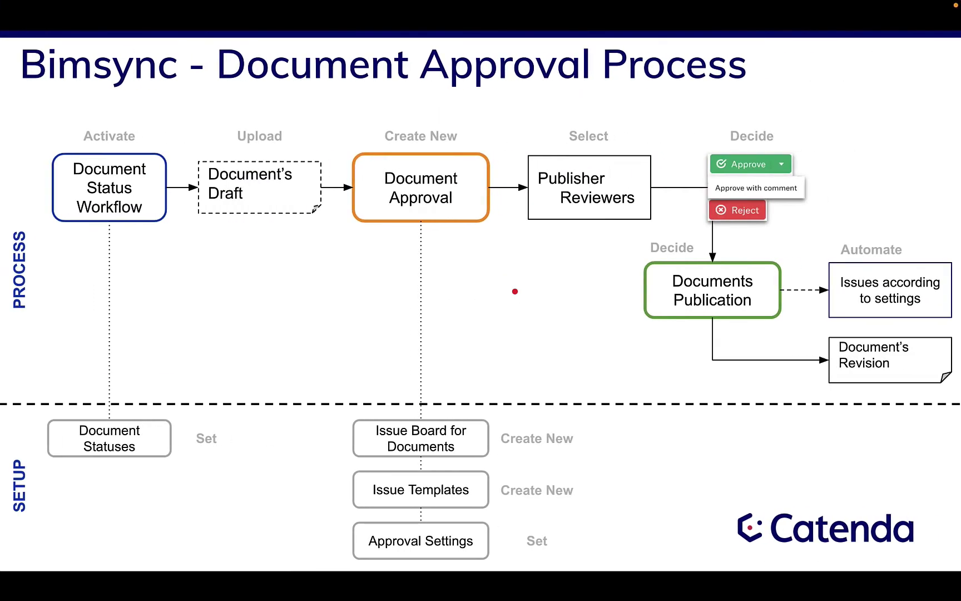
key(ctrl+Left)
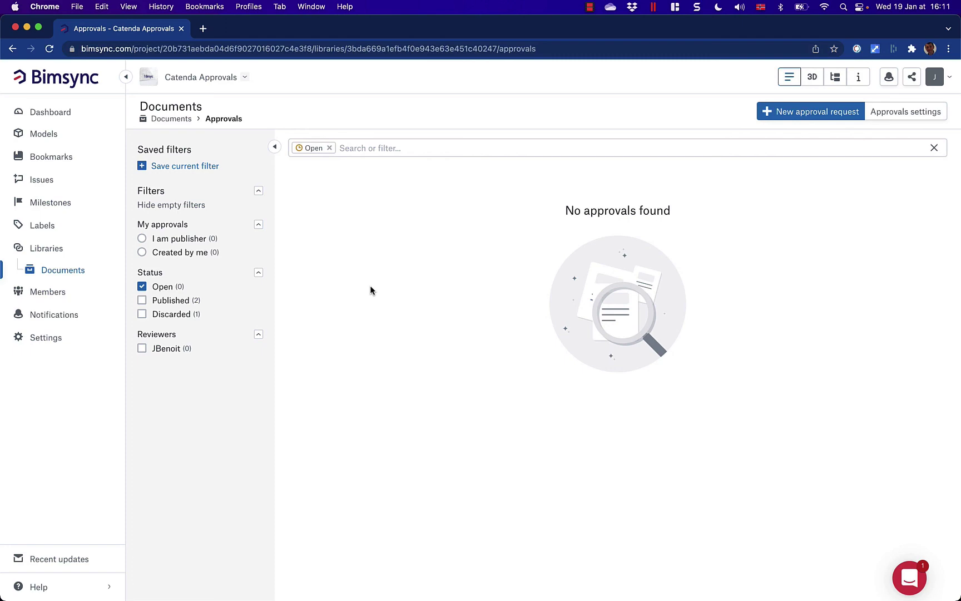
- Revisit the slide on why only approved documentation must be provided and switch back to Bimsync's approvals page
key(ctrl+Right)
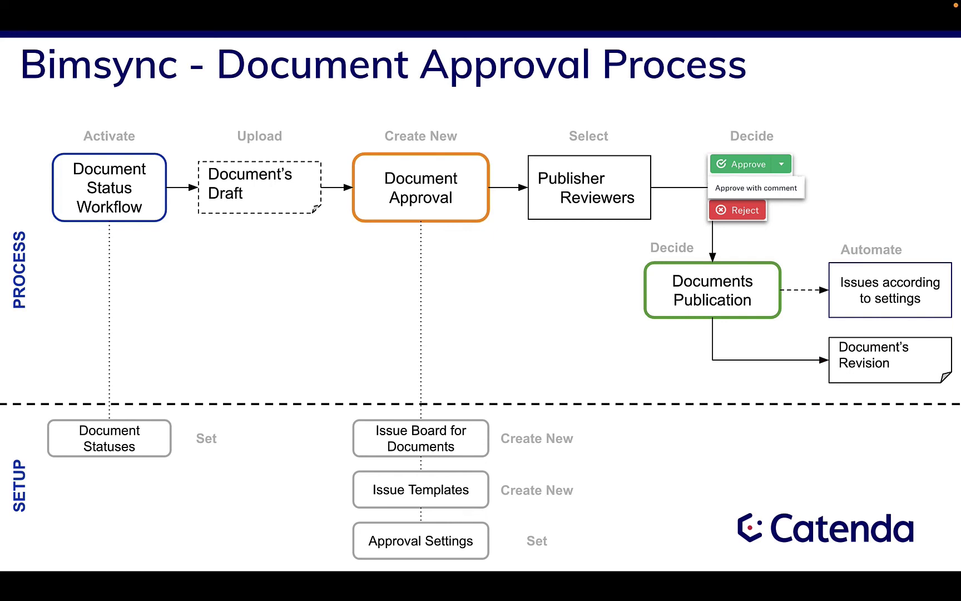
key(Right)
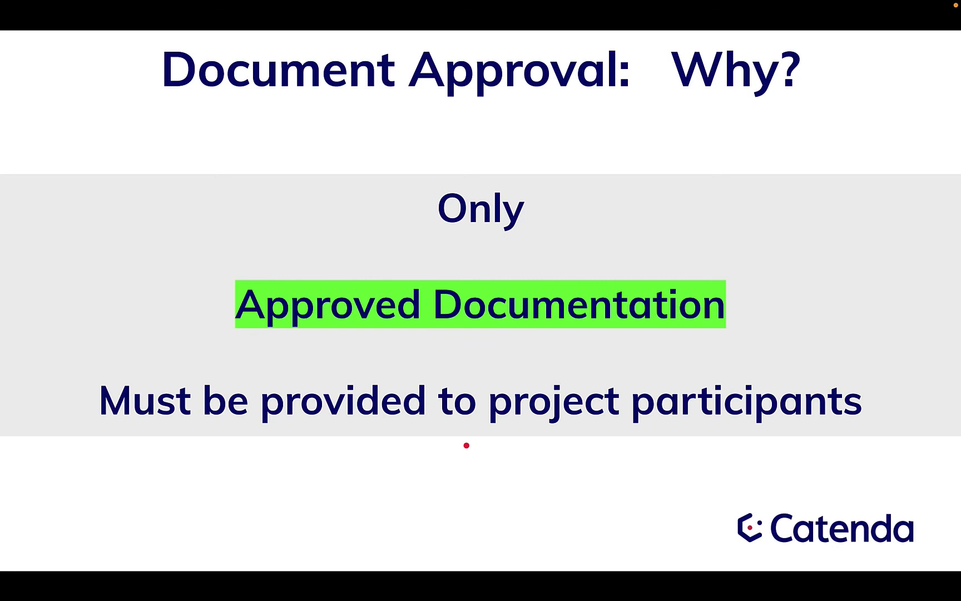
key(Right)
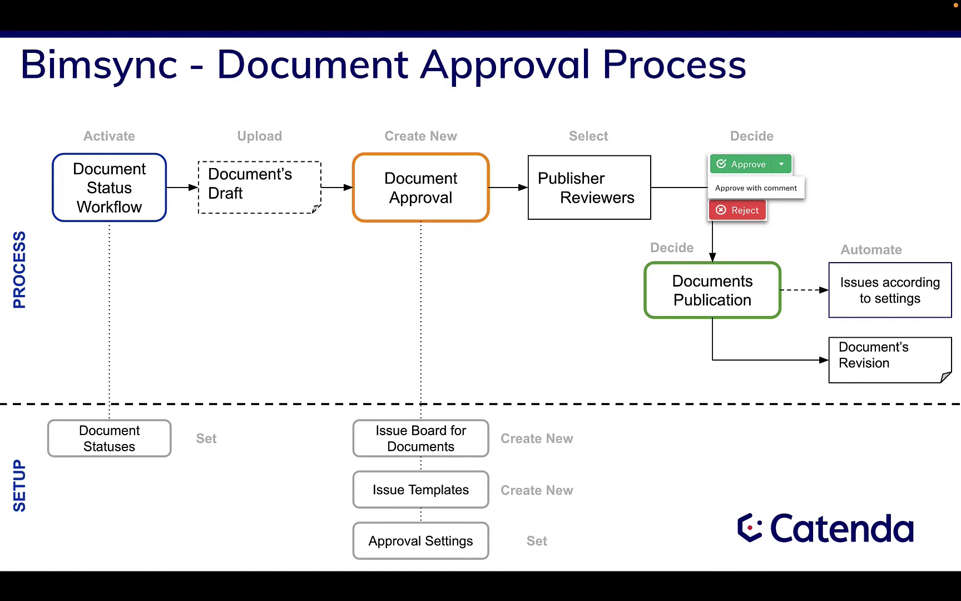
key(ctrl+Left)
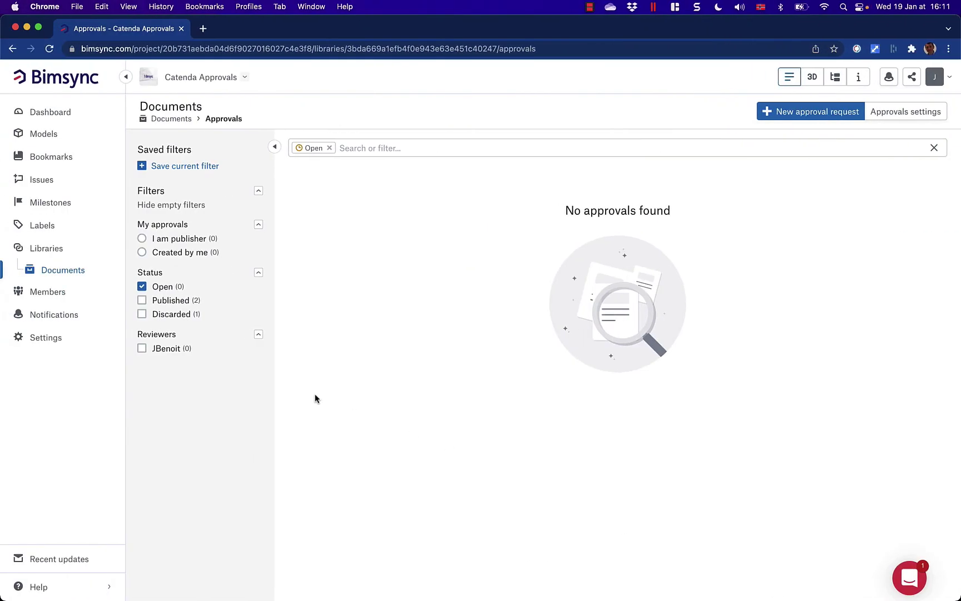
- Open Bimsync's Video Tutorials playlist, browse down to the Document Approval tutorial and return to the approvals page
click(107, 588)
click(76, 514)
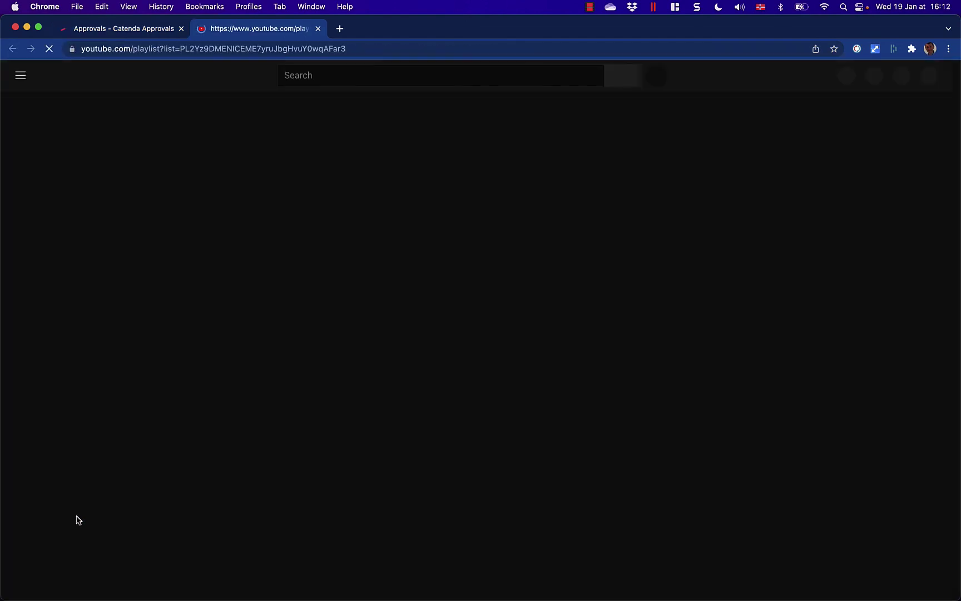
scroll(543, 431, down, 15)
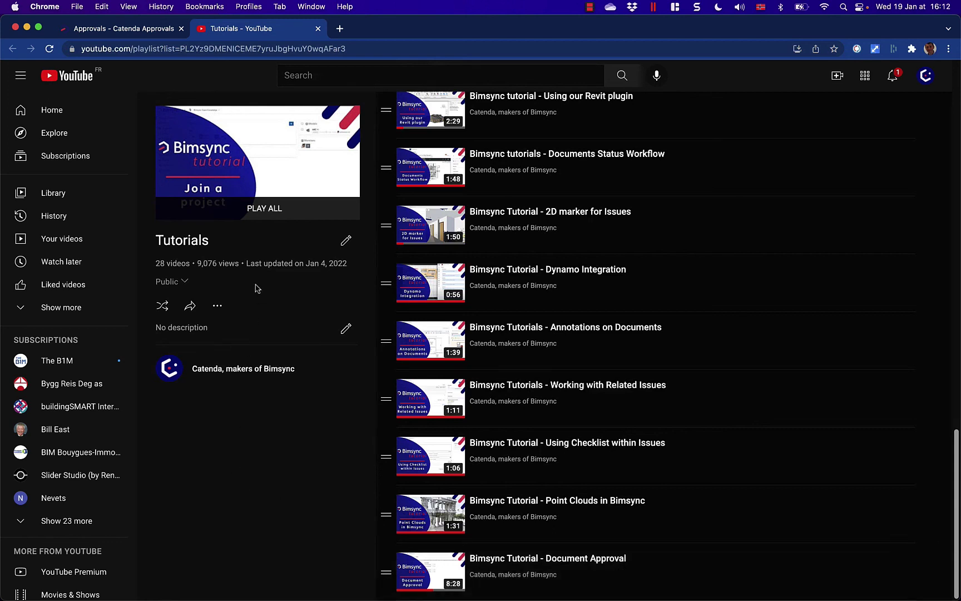
click(150, 28)
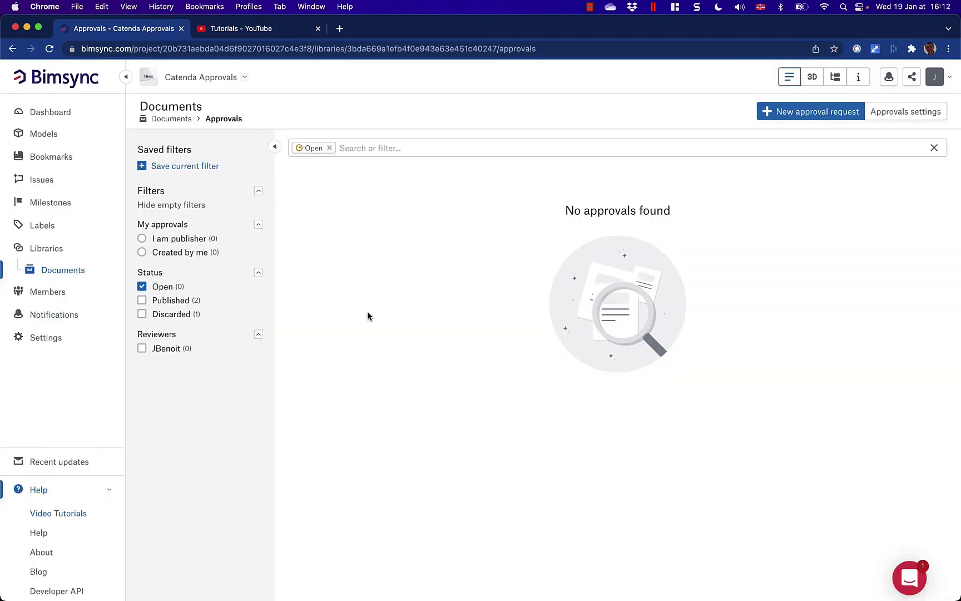
- Switch to the presentation and advance to the closing "Thank you!" slide with the contact details
key(ctrl+Right)
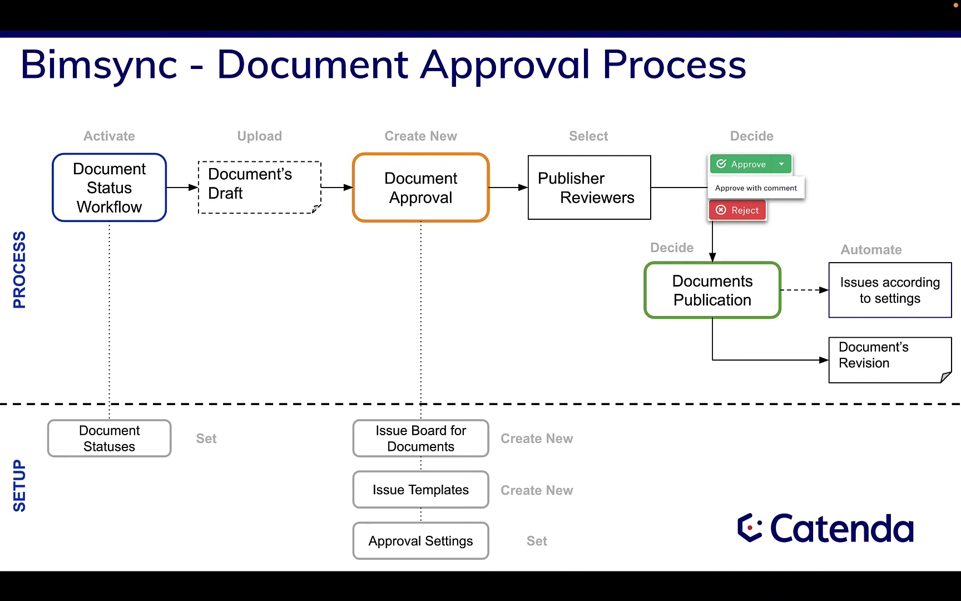
key(Right)
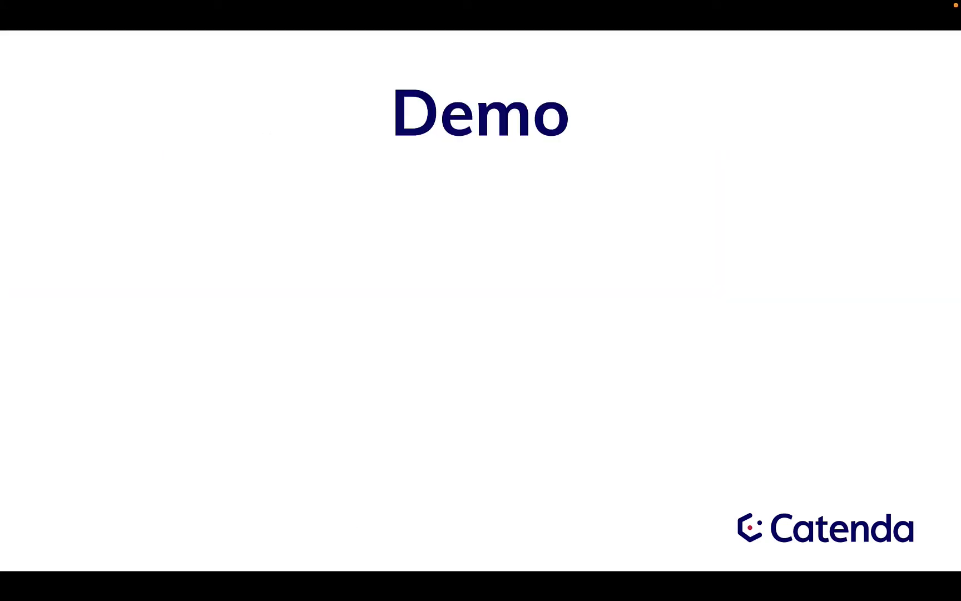
key(Right)
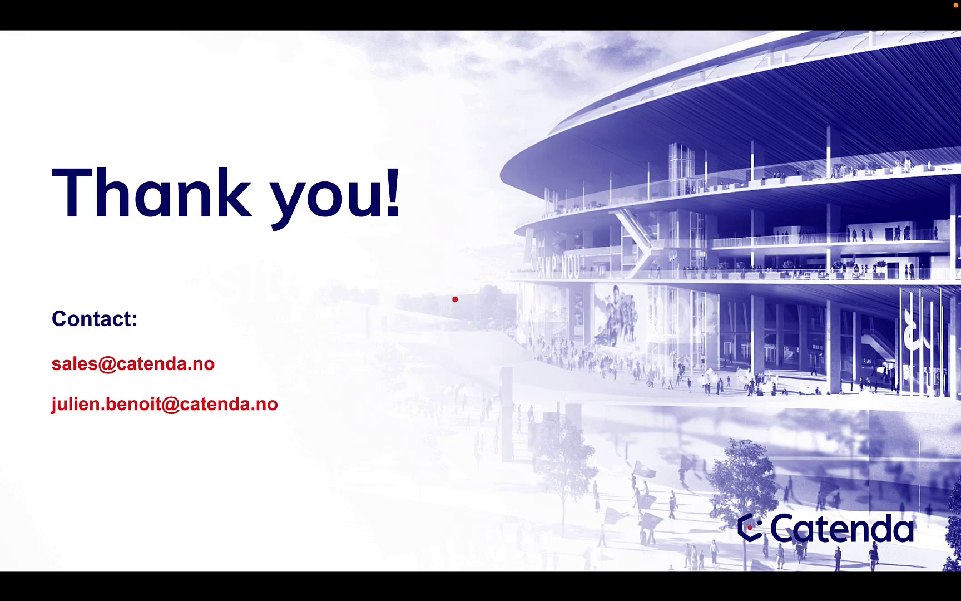